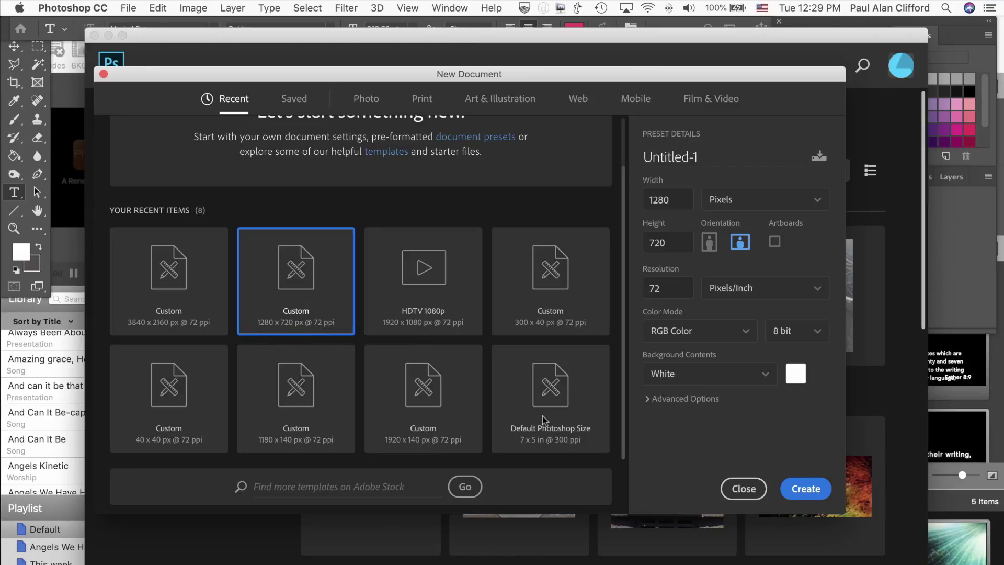
- Create a white 1280 × 720 pixel RGB document at 72 ppi with a new empty layer and the background layer hidden
{"action": "left_click", "coordinate": [807, 487]}
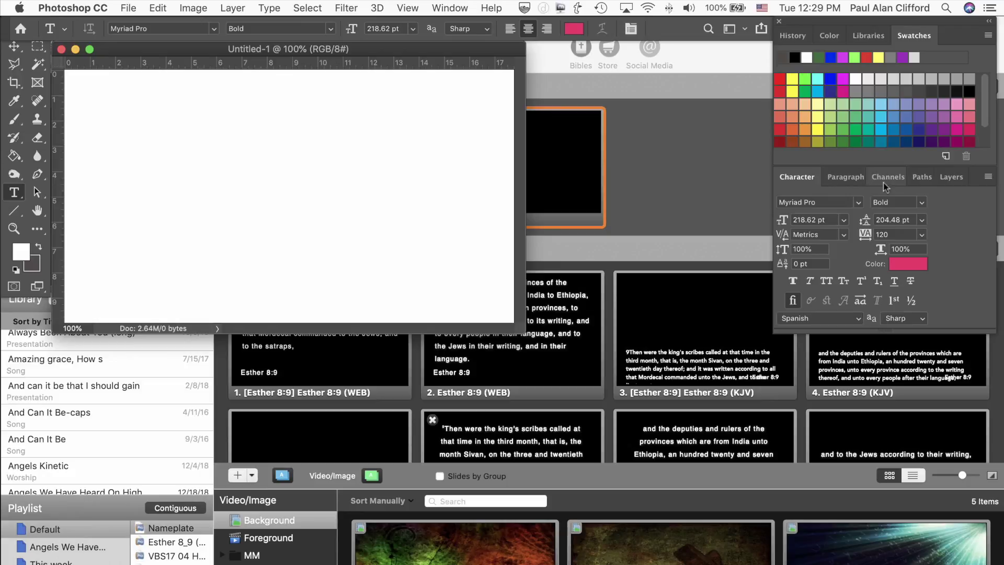
{"action": "left_click", "coordinate": [952, 178]}
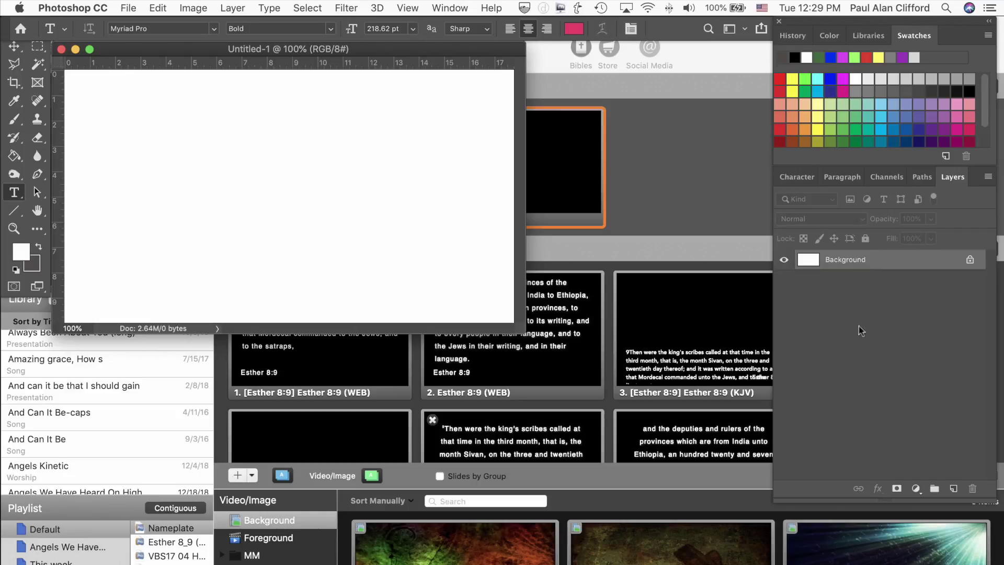
{"action": "left_click", "coordinate": [952, 487]}
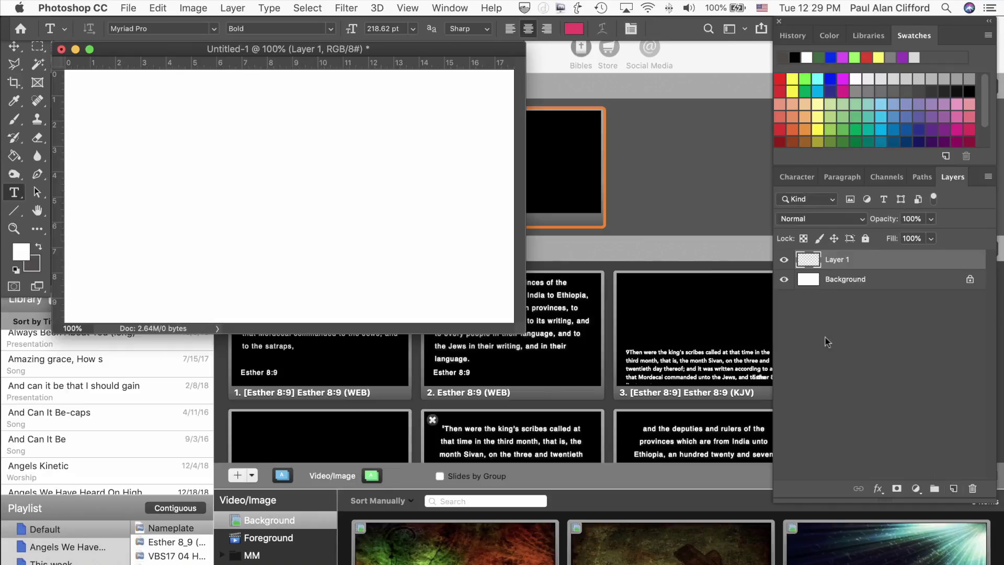
{"action": "left_click", "coordinate": [784, 281]}
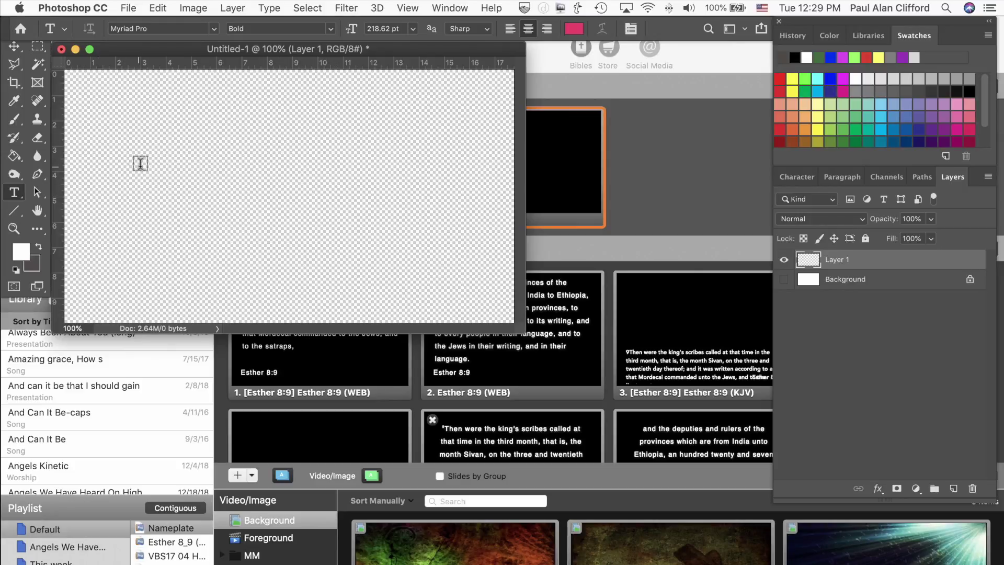
- Reset the foreground and background colors to the default black and white
{"action": "left_click", "coordinate": [38, 246]}
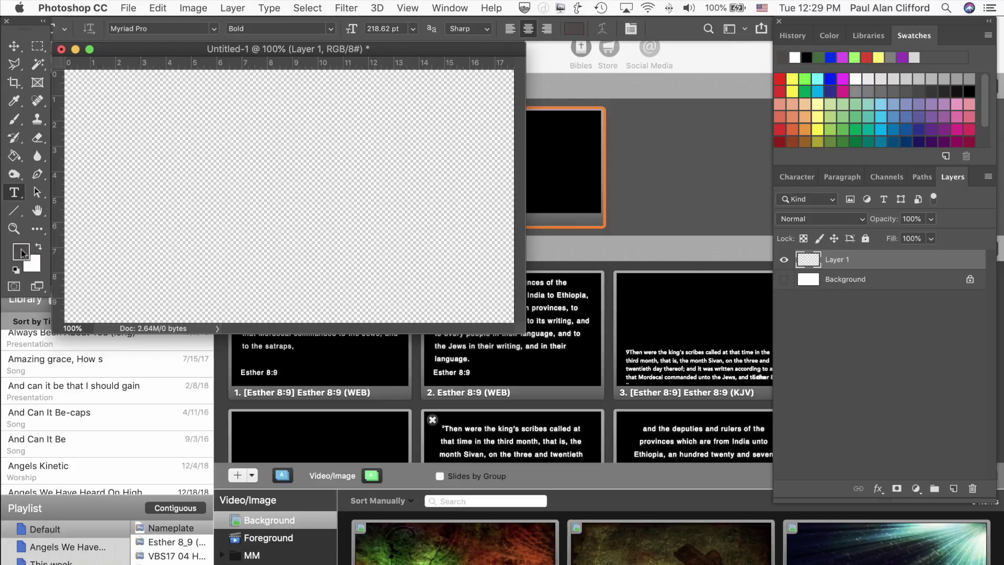
{"action": "left_click", "coordinate": [22, 252]}
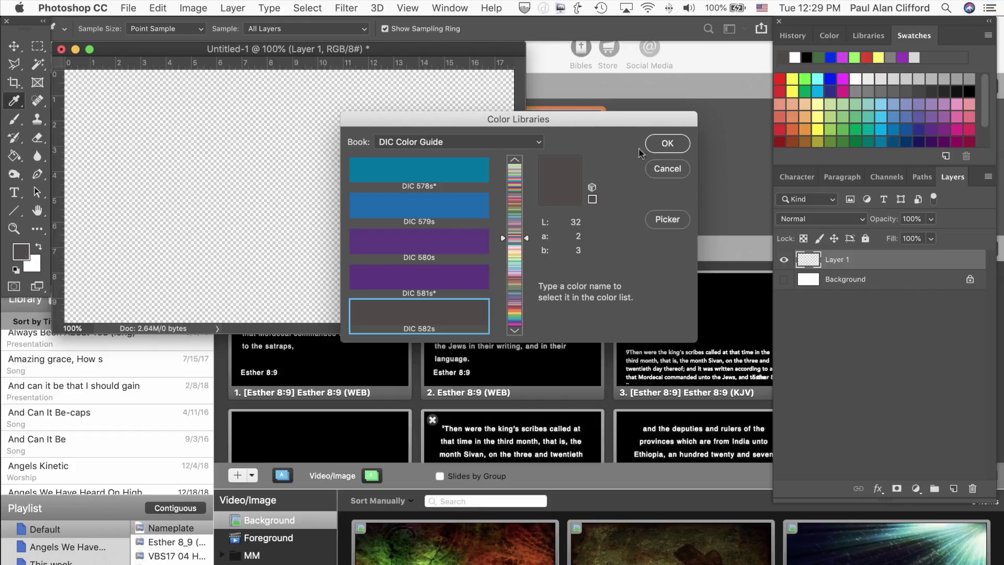
{"action": "left_click", "coordinate": [667, 168]}
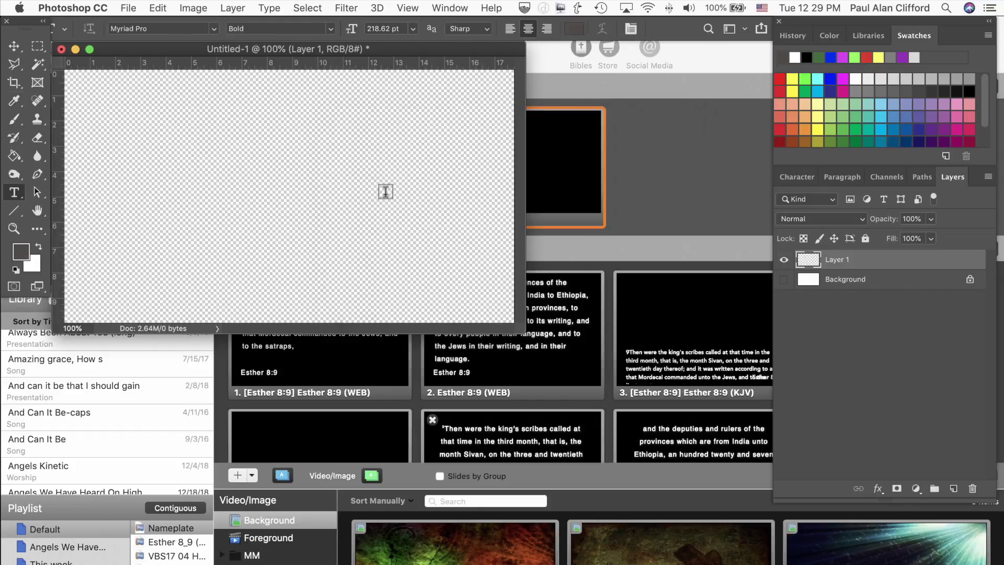
{"action": "left_click", "coordinate": [15, 269]}
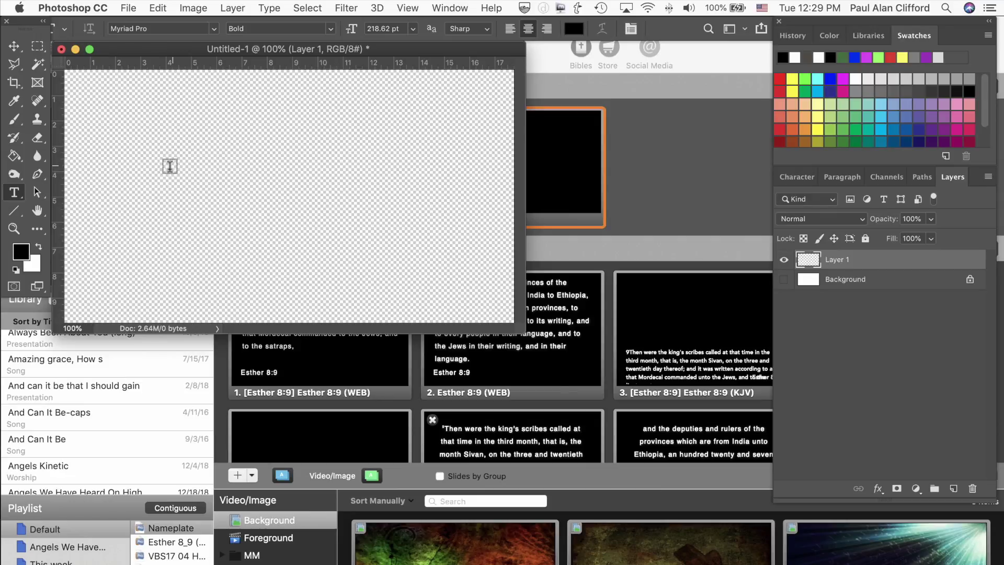
- Place a text line on the new layer, scaling its placeholder to about 152 pt and moving it fully inside the canvas
{"action": "left_click", "coordinate": [166, 167]}
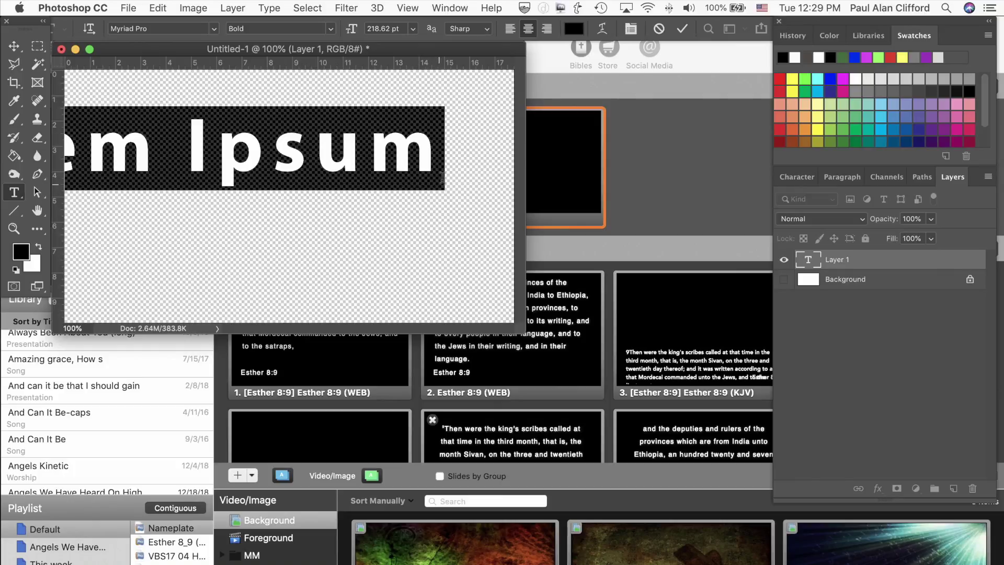
{"action": "key", "text": "super"}
{"action": "left_click_drag", "start_coordinate": [445, 105], "coordinate": [281, 156]}
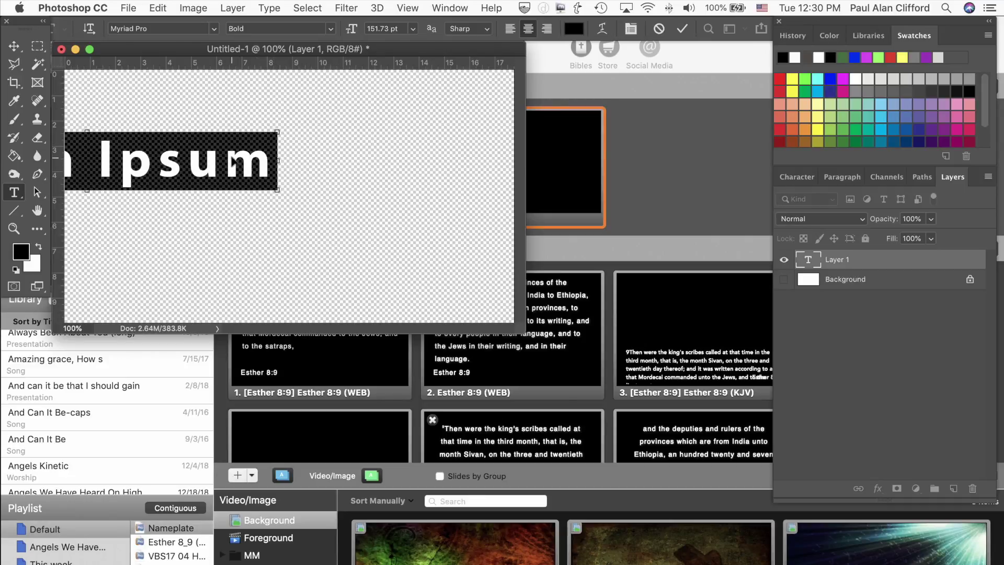
{"action": "key", "text": "super"}
{"action": "left_click_drag", "start_coordinate": [277, 160], "coordinate": [442, 161]}
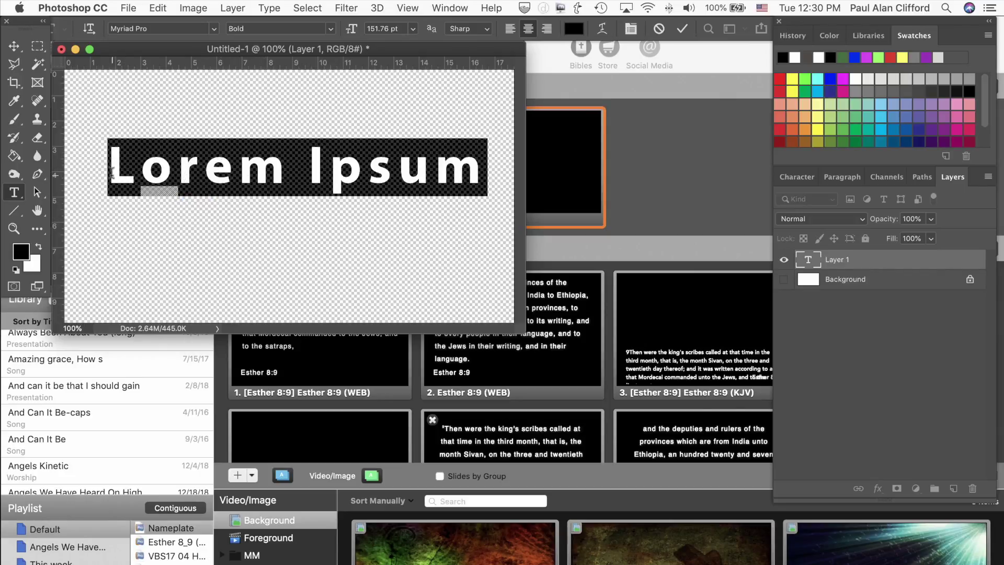
- Replace the placeholder text with "TRINITYDIGITALMEDIA.COM" and color it white
{"action": "left_click", "coordinate": [111, 171]}
{"action": "left_click_drag", "start_coordinate": [111, 171], "coordinate": [488, 189]}
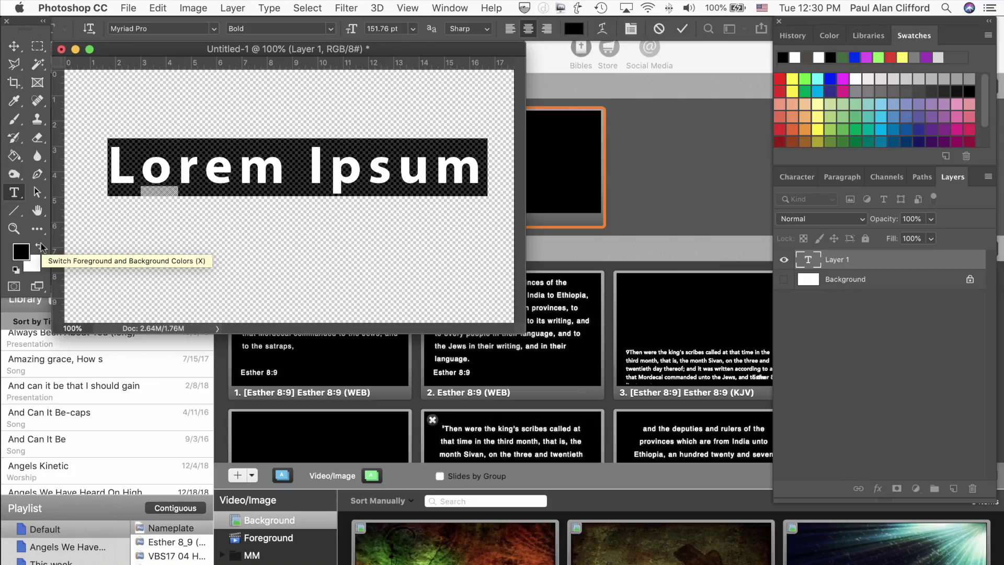
{"action": "type", "text": "T"}
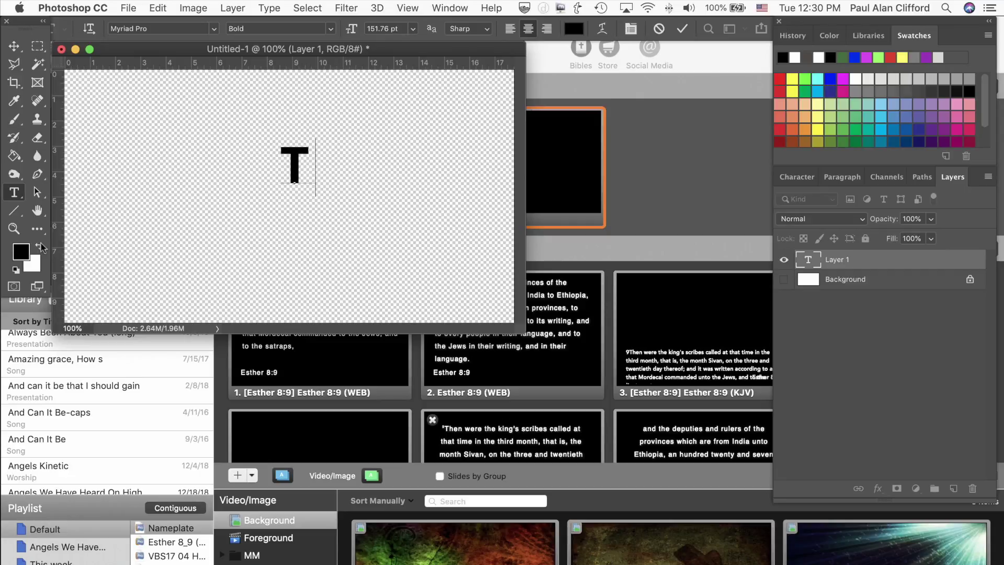
{"action": "type", "text": "RINITYD"}
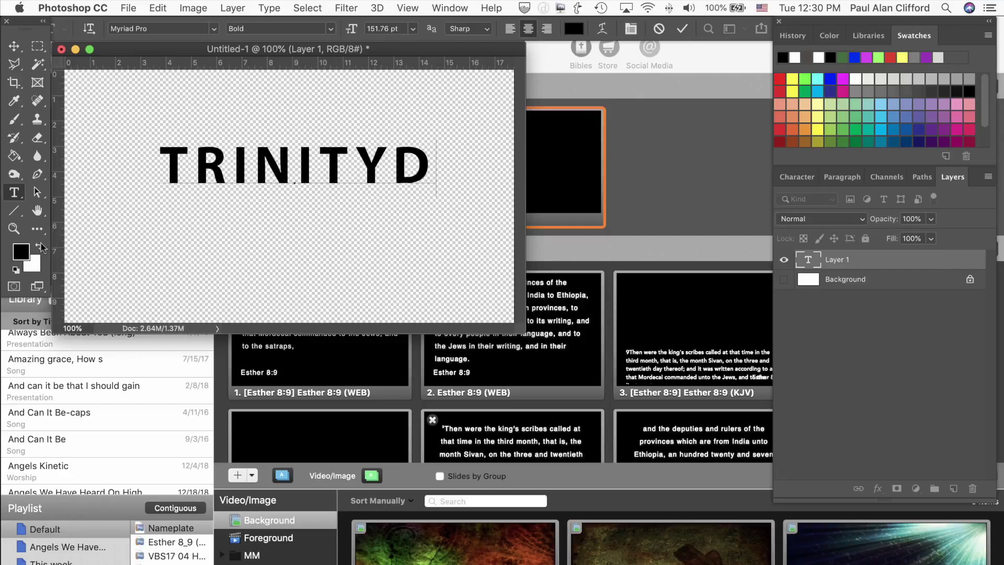
{"action": "type", "text": "IGITALME"}
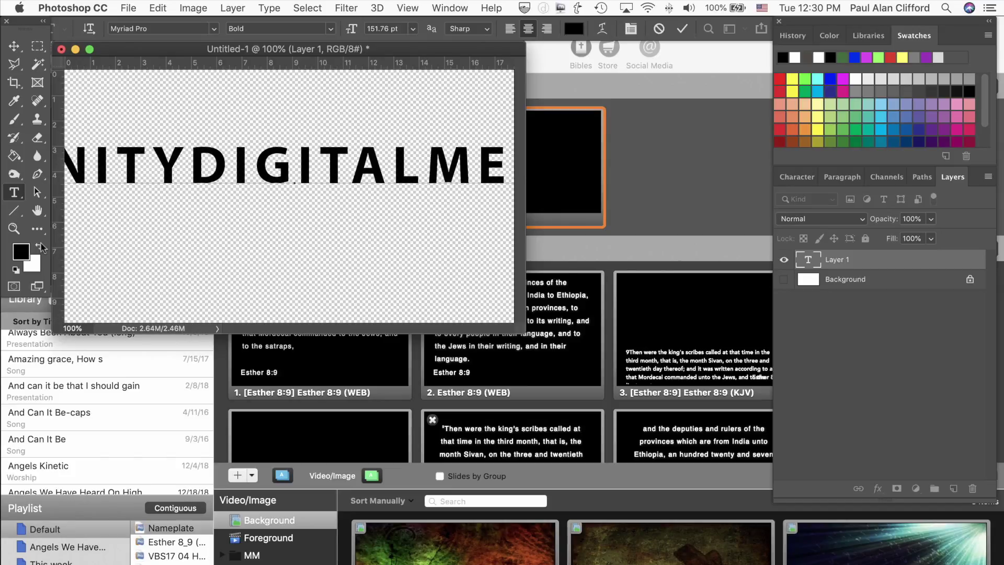
{"action": "type", "text": "DIA"}
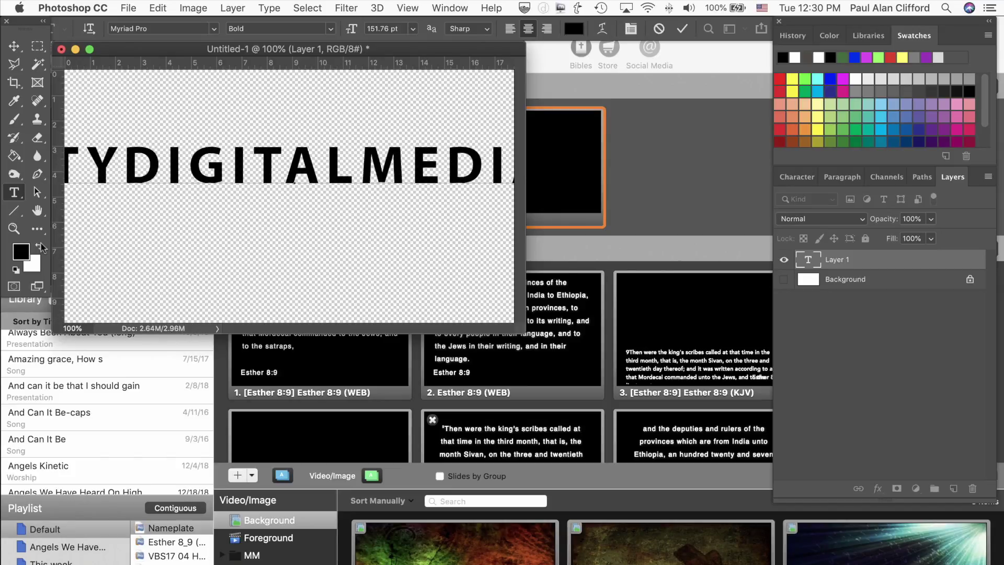
{"action": "key", "text": "super+a"}
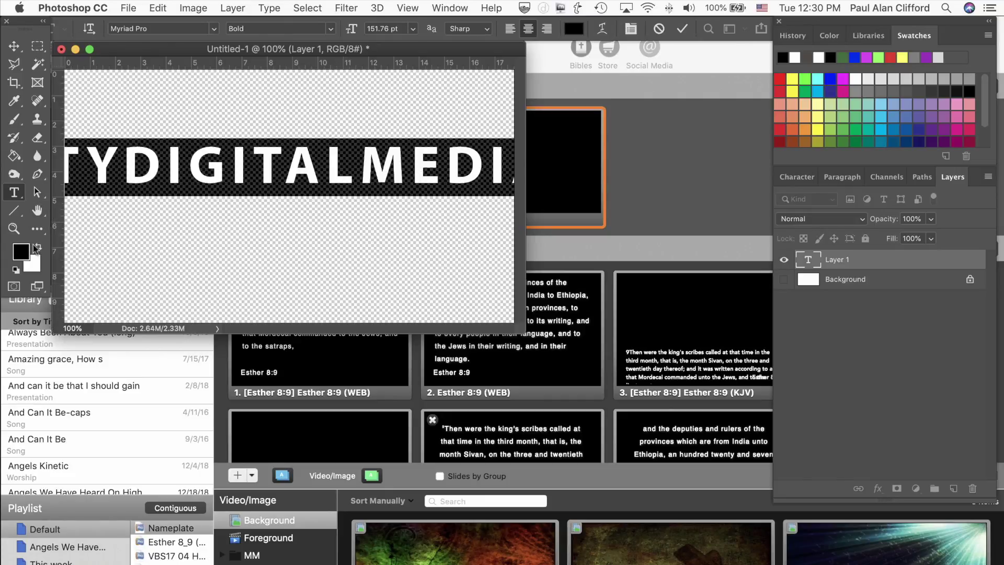
{"action": "left_click", "coordinate": [37, 249]}
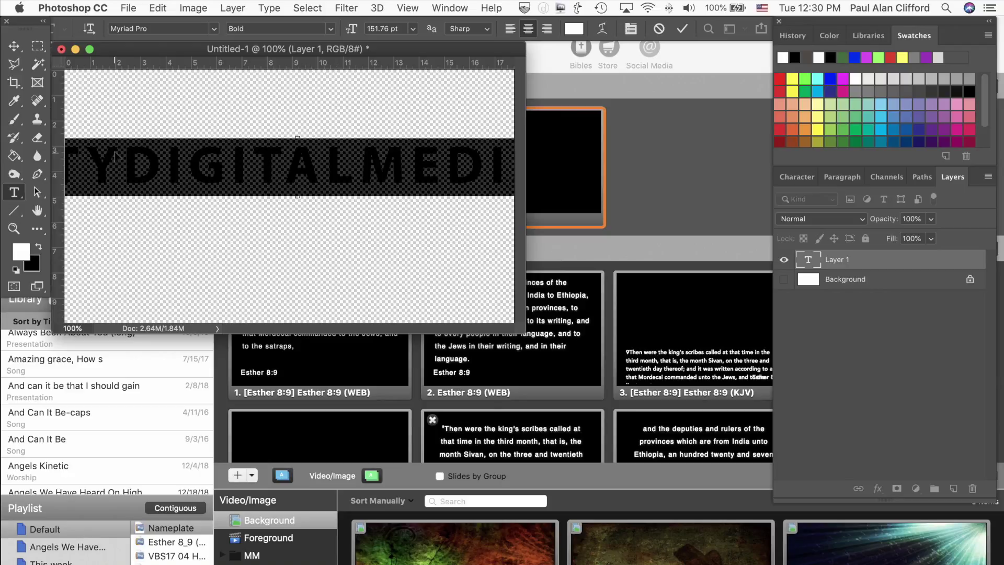
- Scale the web address text down to about 62 pt and position it across the lower part of the canvas
{"action": "left_click_drag", "start_coordinate": [115, 156], "coordinate": [332, 155]}
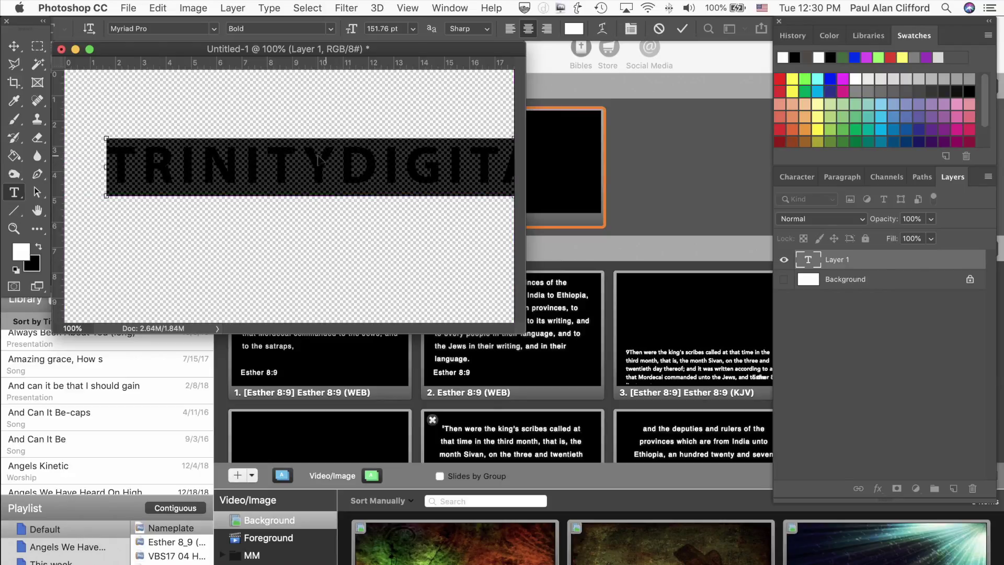
{"action": "left_click_drag", "start_coordinate": [106, 137], "coordinate": [286, 151]}
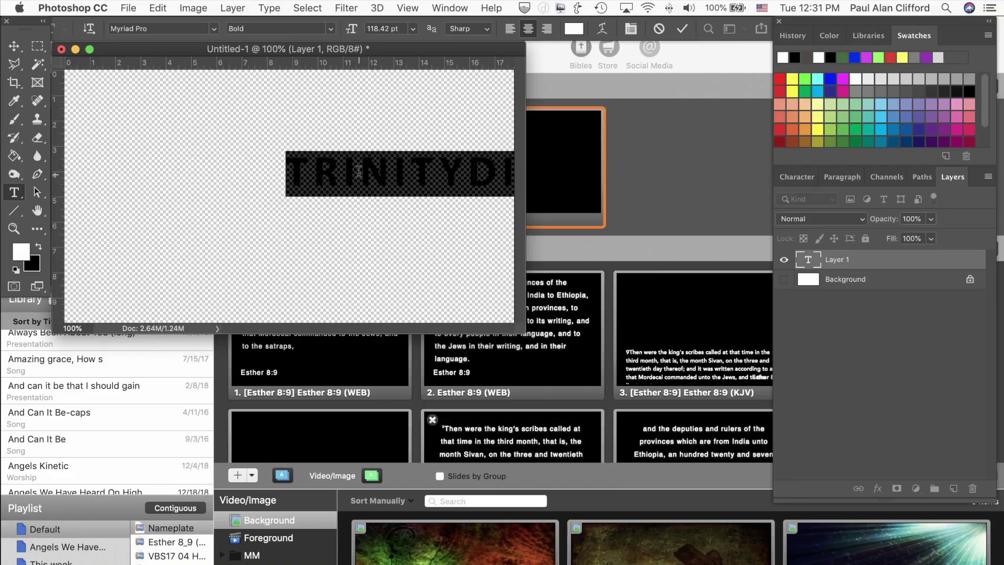
{"action": "left_click_drag", "start_coordinate": [348, 180], "coordinate": [161, 194]}
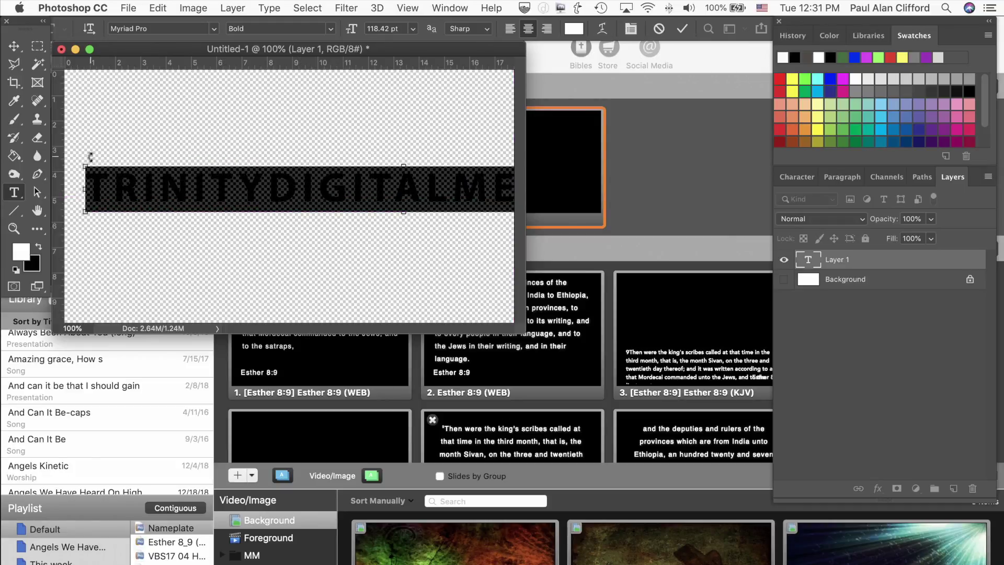
{"action": "left_click_drag", "start_coordinate": [81, 163], "coordinate": [208, 205]}
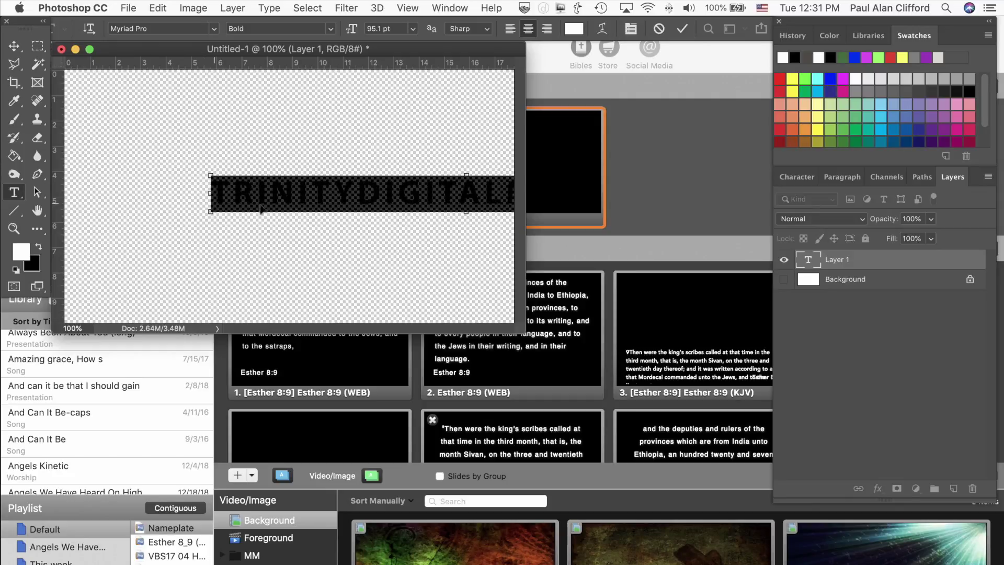
{"action": "left_click", "coordinate": [336, 198]}
{"action": "key", "text": "super"}
{"action": "left_click_drag", "start_coordinate": [325, 204], "coordinate": [197, 226]}
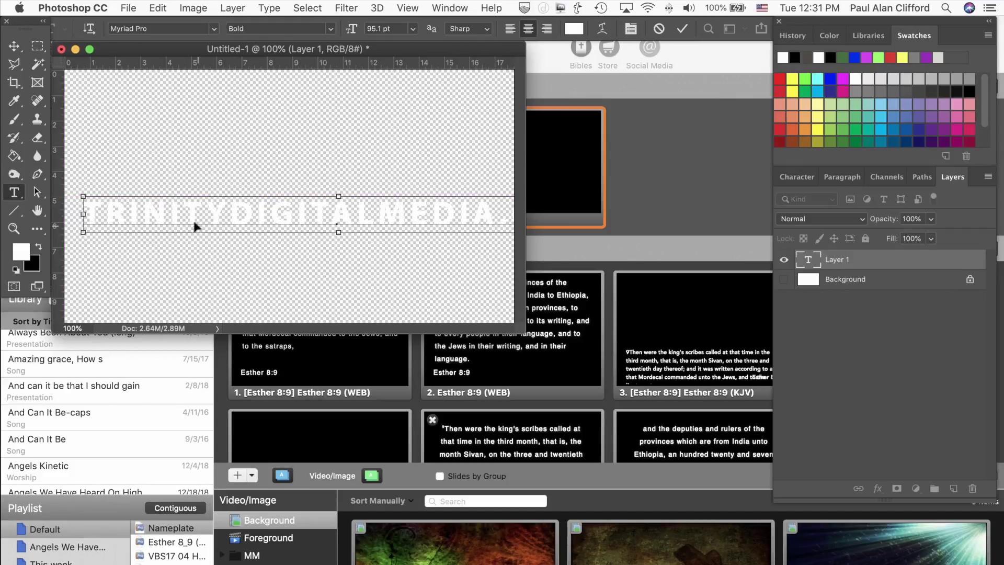
{"action": "key", "text": "super"}
{"action": "left_click_drag", "start_coordinate": [84, 196], "coordinate": [139, 217]}
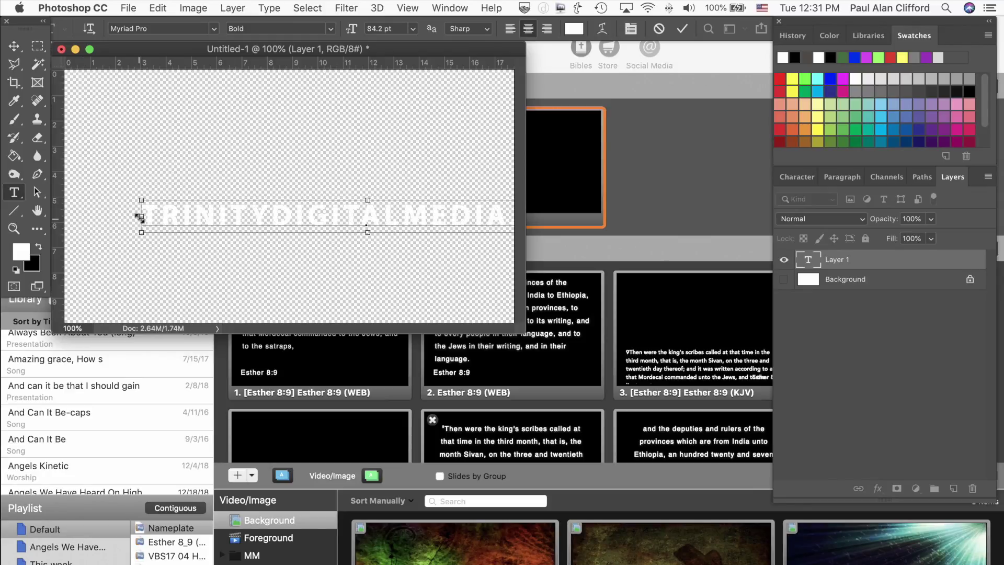
{"action": "left_click_drag", "start_coordinate": [142, 200], "coordinate": [259, 236]}
{"action": "left_click_drag", "start_coordinate": [400, 226], "coordinate": [266, 253]}
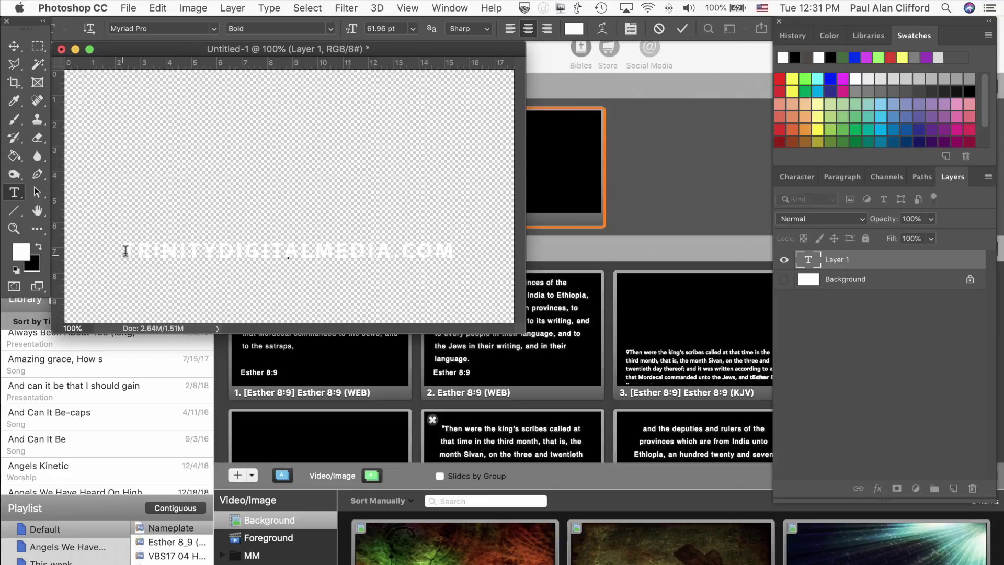
- Try tighter and wider letter spacing on the whole web address text, and set its tracking to 200
{"action": "left_click_drag", "start_coordinate": [123, 249], "coordinate": [526, 260]}
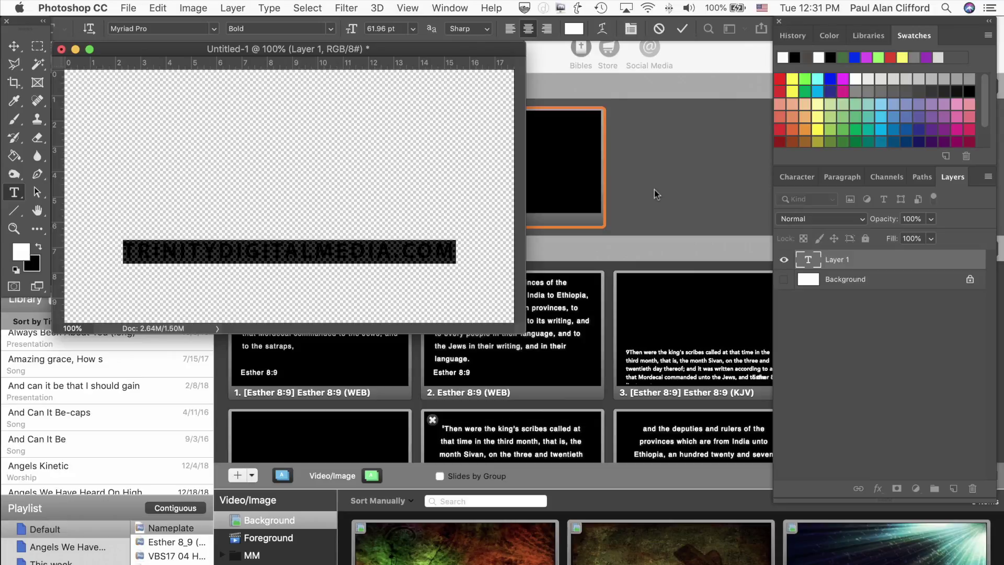
{"action": "left_click", "coordinate": [826, 183]}
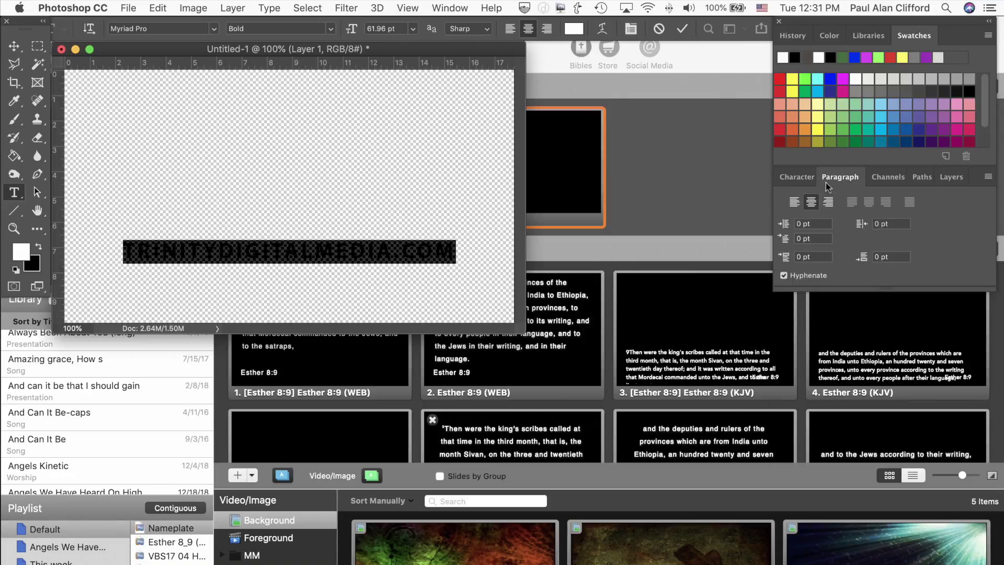
{"action": "left_click", "coordinate": [797, 178]}
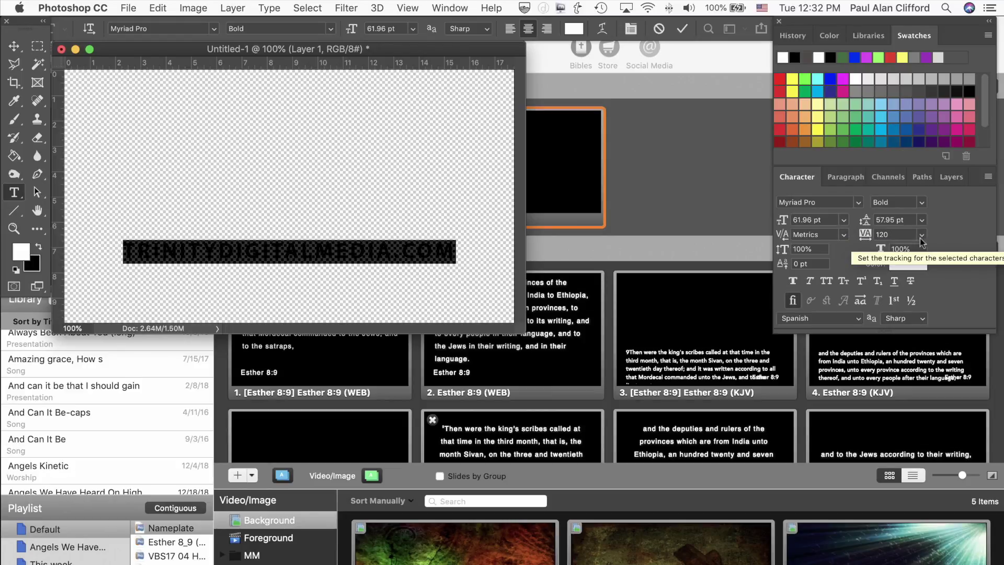
{"action": "left_click", "coordinate": [890, 234]}
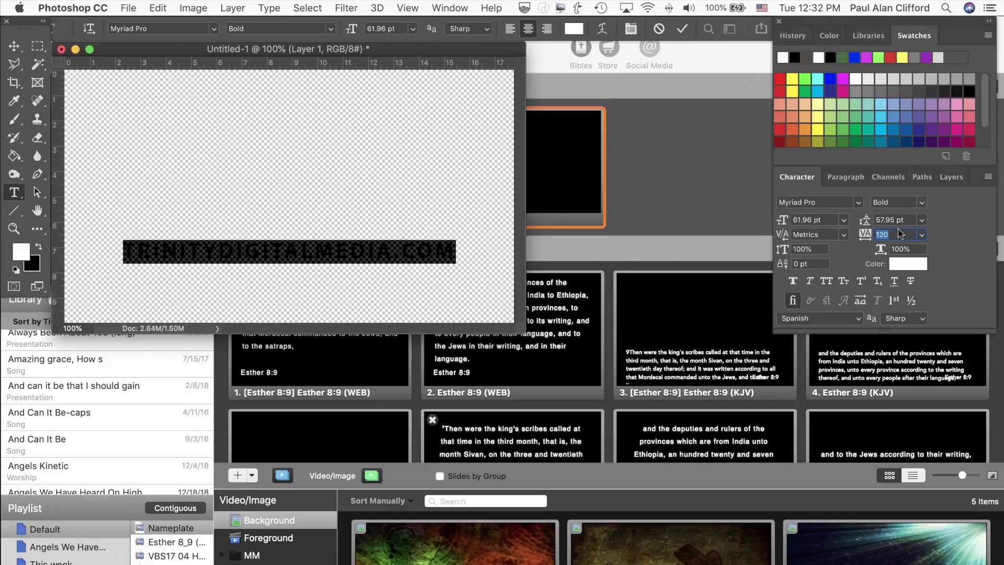
{"action": "key", "text": "Up"}
{"action": "key", "text": "Up"}
{"action": "key", "text": "Up"}
{"action": "key", "text": "Up"}
{"action": "key", "text": "Up"}
{"action": "key", "text": "Up"}
{"action": "key", "text": "Up"}
{"action": "key", "text": "Up"}
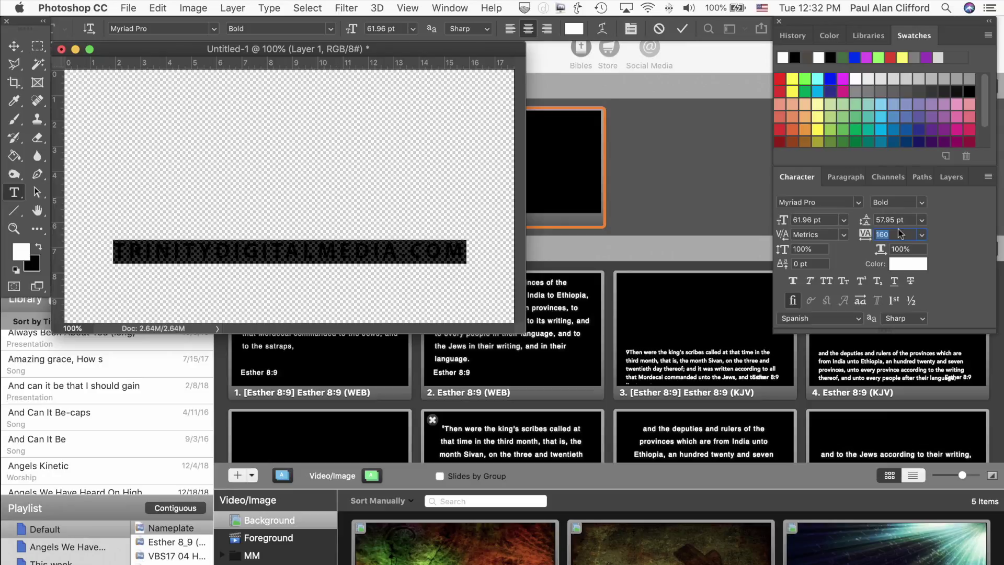
{"action": "key", "text": "Up"}
{"action": "key", "text": "Up"}
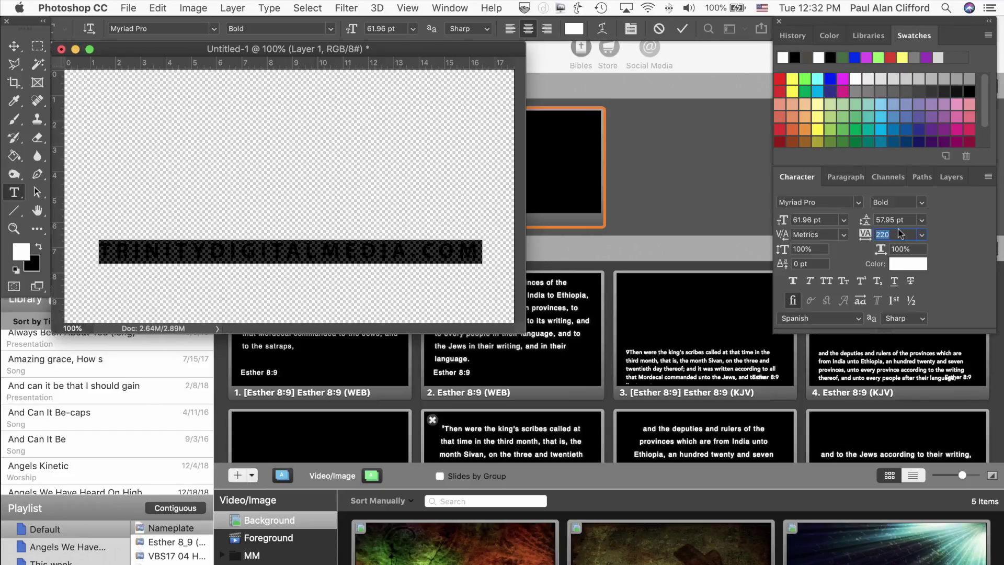
{"action": "key", "text": "Down"}
{"action": "key", "text": "Down"}
{"action": "key", "text": "Down"}
{"action": "key", "text": "Down"}
{"action": "key", "text": "Down"}
{"action": "key", "text": "Down"}
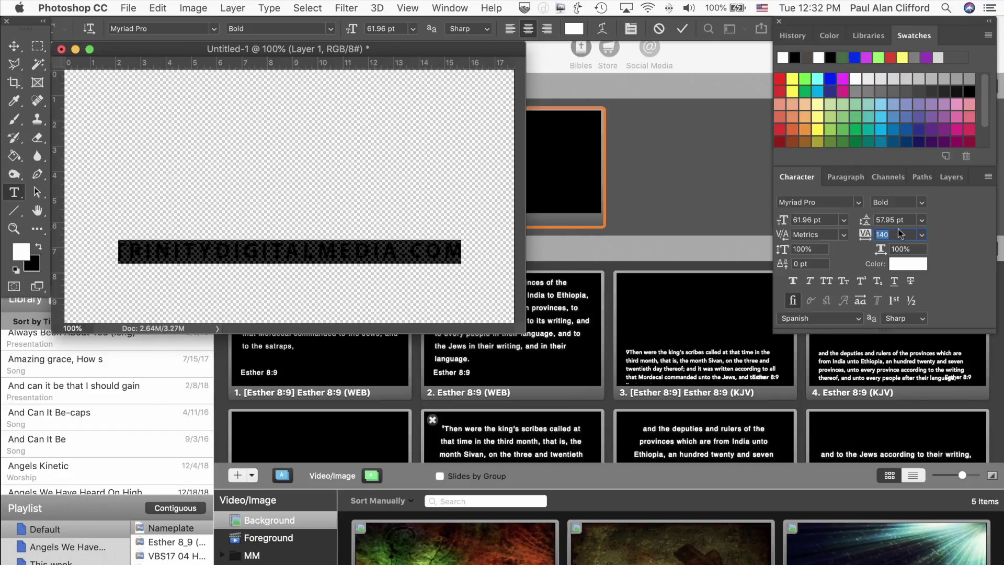
{"action": "key", "text": "Down"}
{"action": "key", "text": "Down"}
{"action": "key", "text": "Down"}
{"action": "key", "text": "Down"}
{"action": "key", "text": "Down"}
{"action": "key", "text": "Down"}
{"action": "key", "text": "Down"}
{"action": "key", "text": "Down"}
{"action": "key", "text": "Down"}
{"action": "key", "text": "Down"}
{"action": "key", "text": "Down"}
{"action": "key", "text": "Down"}
{"action": "key", "text": "Down"}
{"action": "key", "text": "Down"}
{"action": "key", "text": "Down"}
{"action": "key", "text": "Down"}
{"action": "key", "text": "Down"}
{"action": "key", "text": "Down"}
{"action": "key", "text": "Down"}
{"action": "key", "text": "Down"}
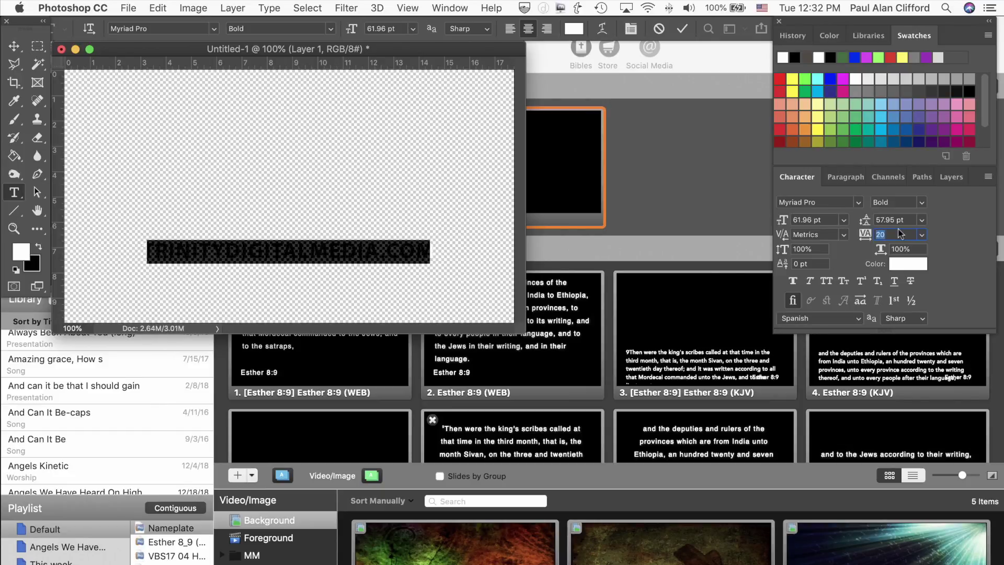
{"action": "key", "text": "Up"}
{"action": "key", "text": "Up"}
{"action": "key", "text": "Up"}
{"action": "key", "text": "Up"}
{"action": "key", "text": "Up"}
{"action": "key", "text": "Up"}
{"action": "key", "text": "Up"}
{"action": "key", "text": "Up"}
{"action": "key", "text": "Up"}
{"action": "key", "text": "Up"}
{"action": "key", "text": "Up"}
{"action": "key", "text": "Up"}
{"action": "key", "text": "Up"}
{"action": "key", "text": "Up"}
{"action": "key", "text": "Up"}
{"action": "key", "text": "Up"}
{"action": "key", "text": "Up"}
{"action": "key", "text": "Up"}
{"action": "key", "text": "Up"}
{"action": "key", "text": "Up"}
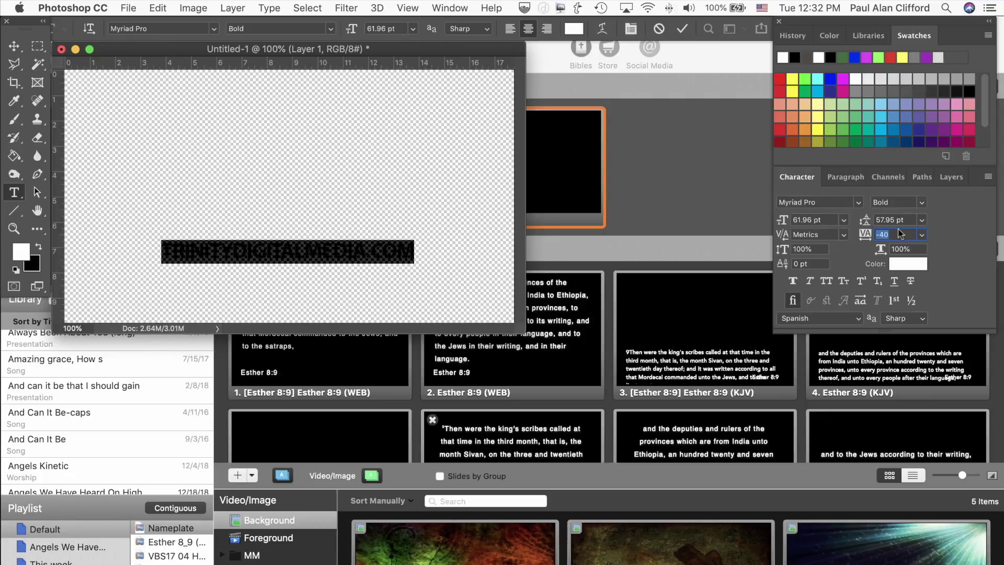
{"action": "key", "text": "Up"}
{"action": "key", "text": "Up"}
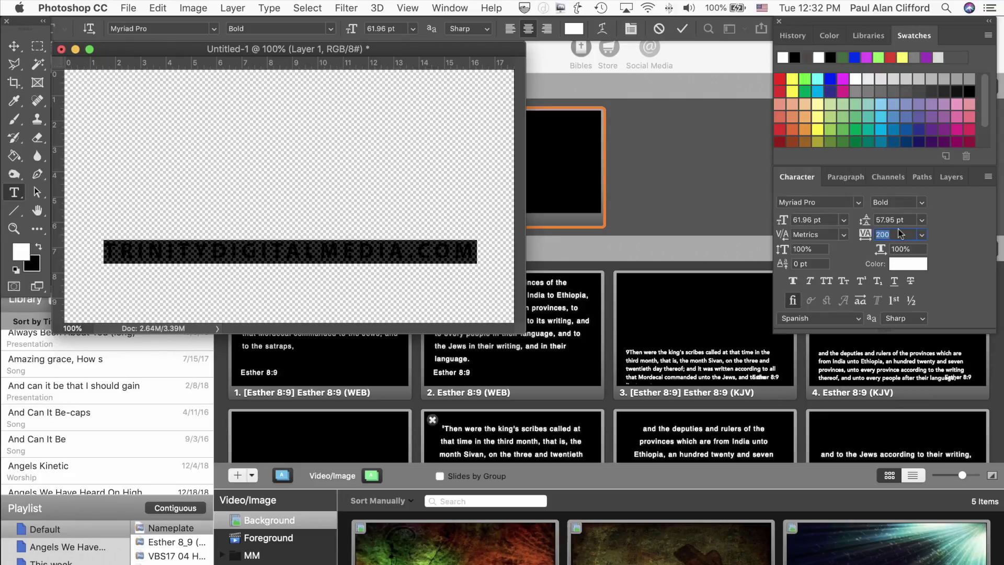
- Set the whole web address text's tracking to 240 and commit the text edit
{"action": "key", "text": "Up"}
{"action": "key", "text": "Up"}
{"action": "key", "text": "Up"}
{"action": "key", "text": "Up"}
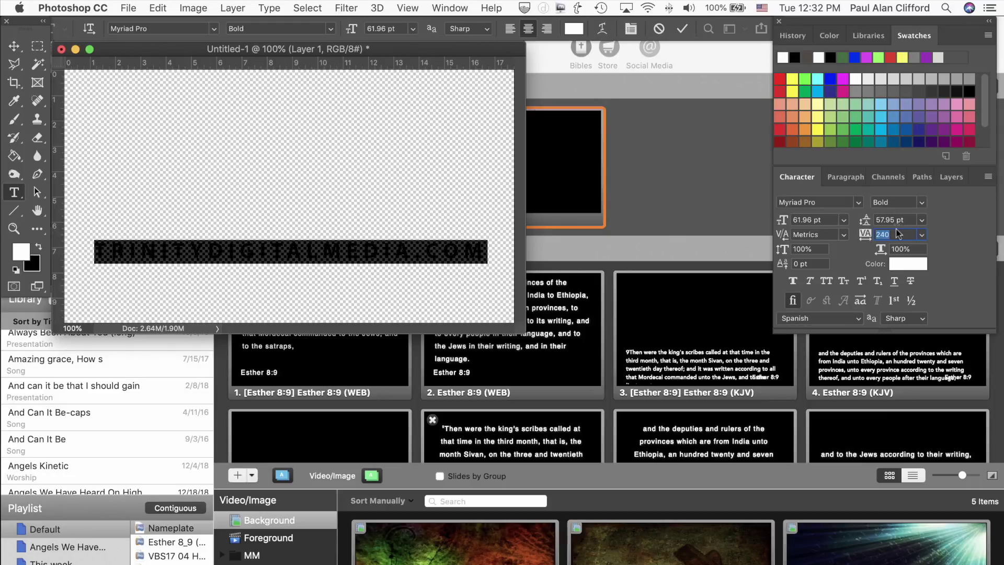
{"action": "key", "text": "Return"}
{"action": "left_click", "coordinate": [400, 253]}
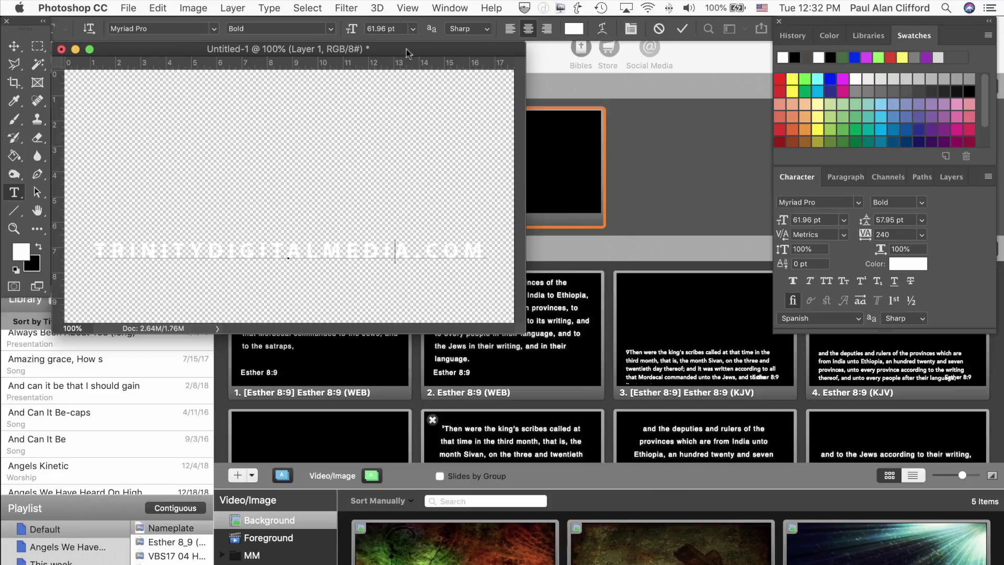
{"action": "left_click", "coordinate": [127, 7]}
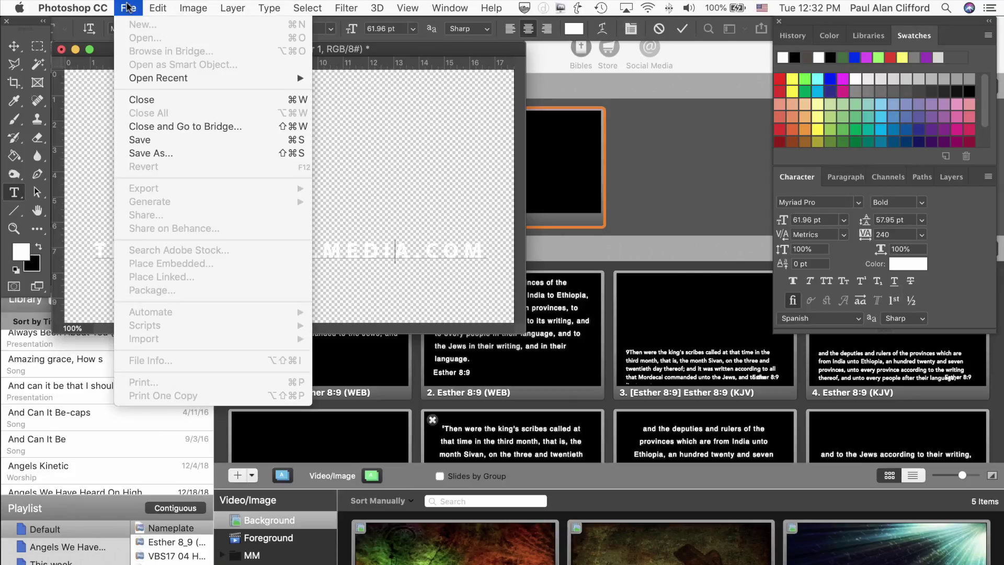
{"action": "left_click", "coordinate": [90, 183]}
{"action": "left_click", "coordinate": [680, 30]}
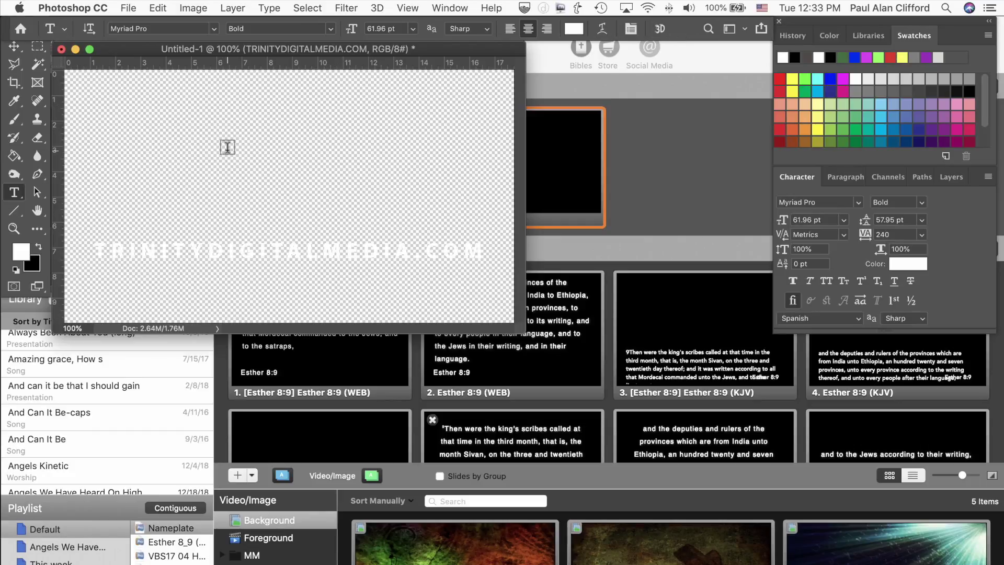
- Export the overlay as a 1280 × 720 transparent PNG named TDM-text to the Desktop
{"action": "left_click", "coordinate": [129, 10]}
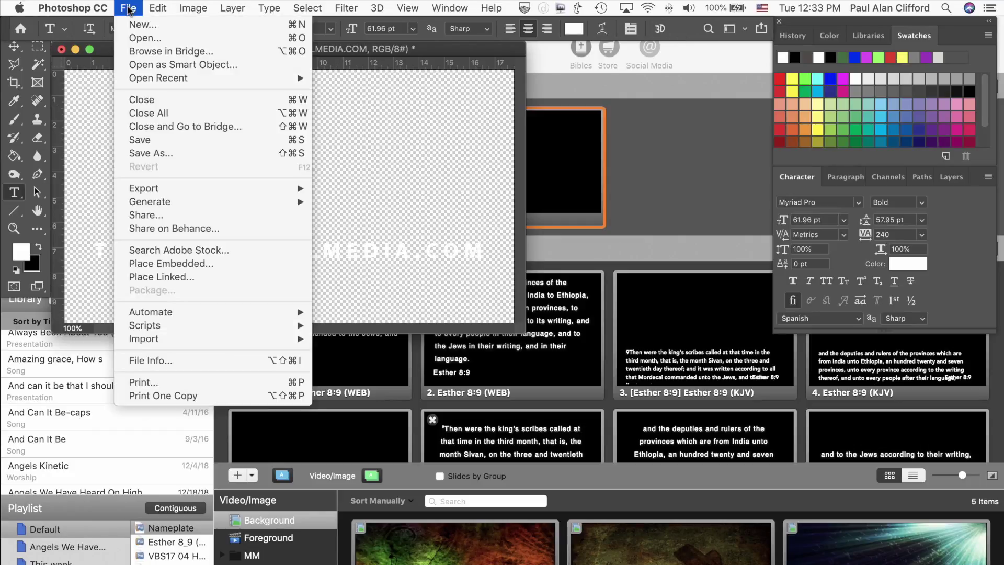
{"action": "mouse_move", "coordinate": [135, 188]}
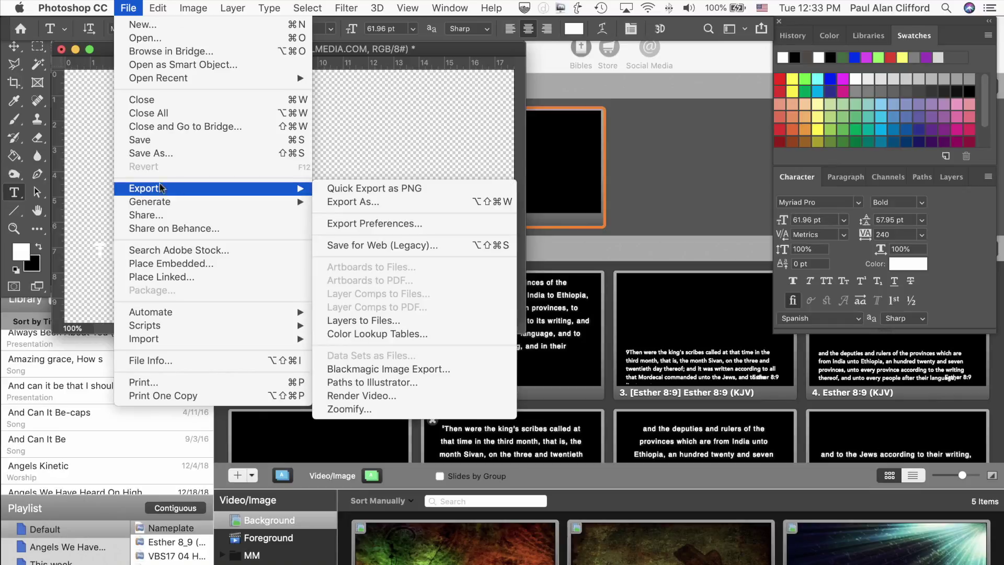
{"action": "left_click", "coordinate": [371, 204]}
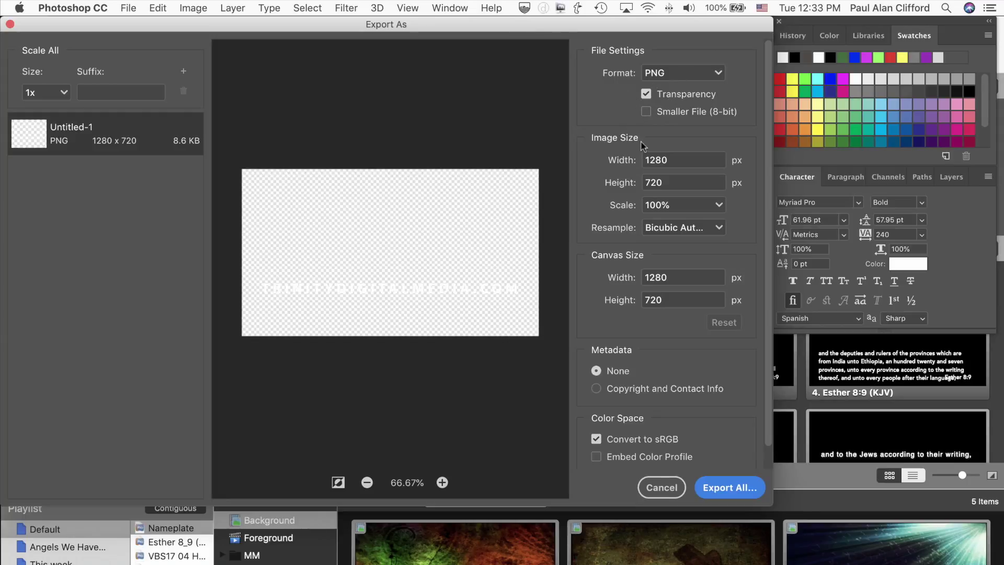
{"action": "left_click", "coordinate": [724, 490]}
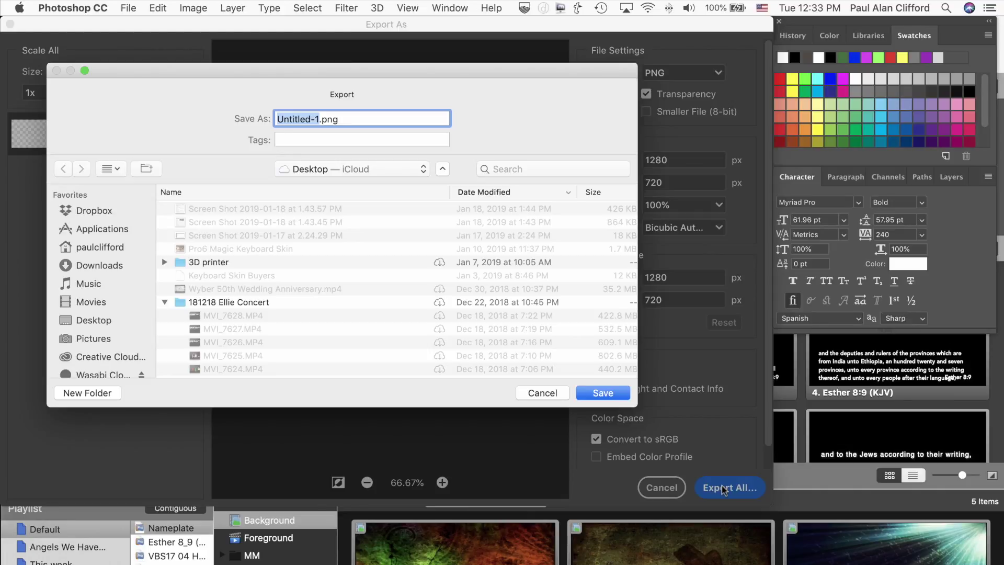
{"action": "type", "text": "TDM"}
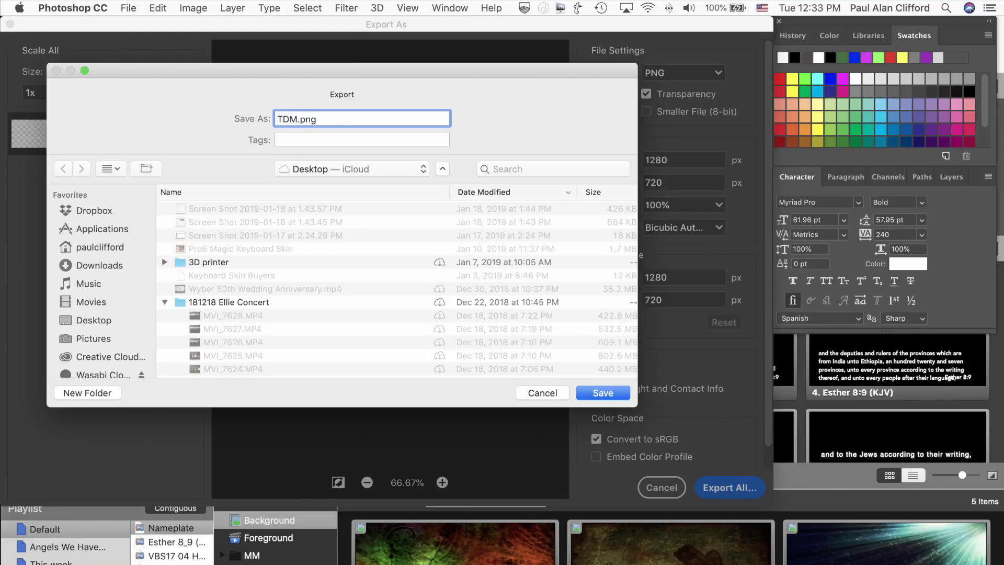
{"action": "type", "text": "-TE"}
{"action": "key", "text": "BackSpace"}
{"action": "key", "text": "BackSpace"}
{"action": "type", "text": "text"}
{"action": "left_click", "coordinate": [603, 396]}
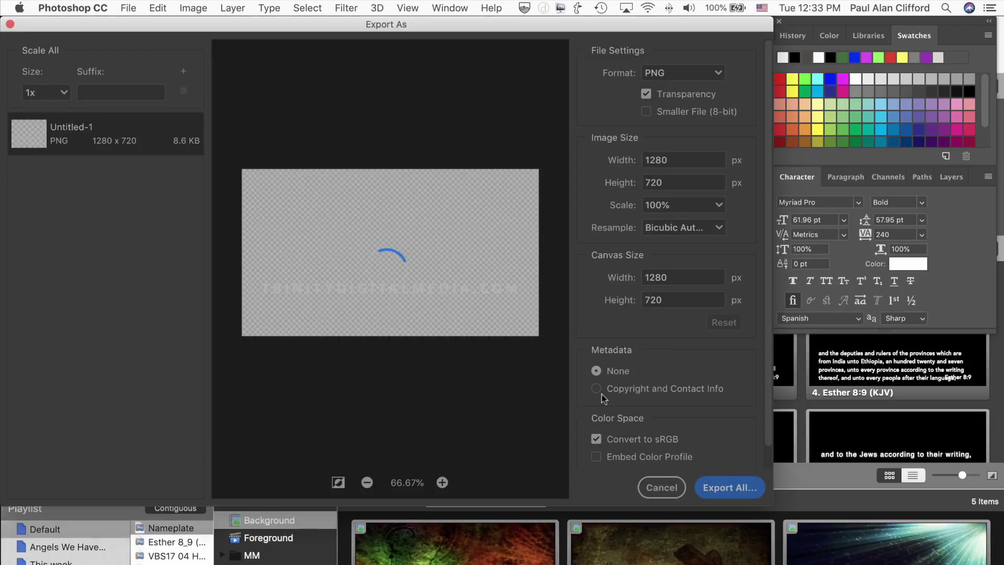
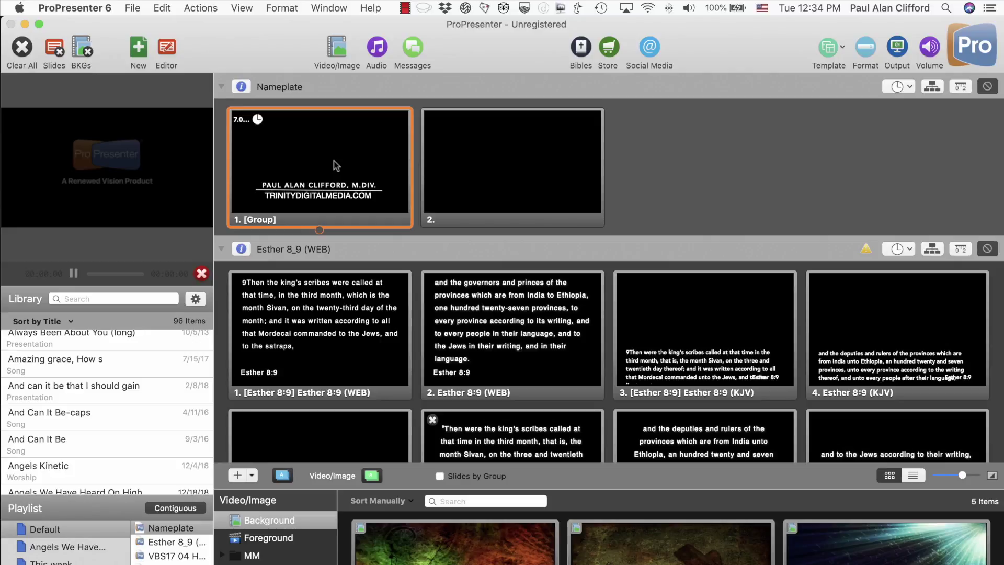
- In ProPresenter, open the first Nameplate slide for editing and move its existing web address text off the slide's lower edge
{"action": "right_click", "coordinate": [335, 164]}
{"action": "left_click", "coordinate": [358, 186]}
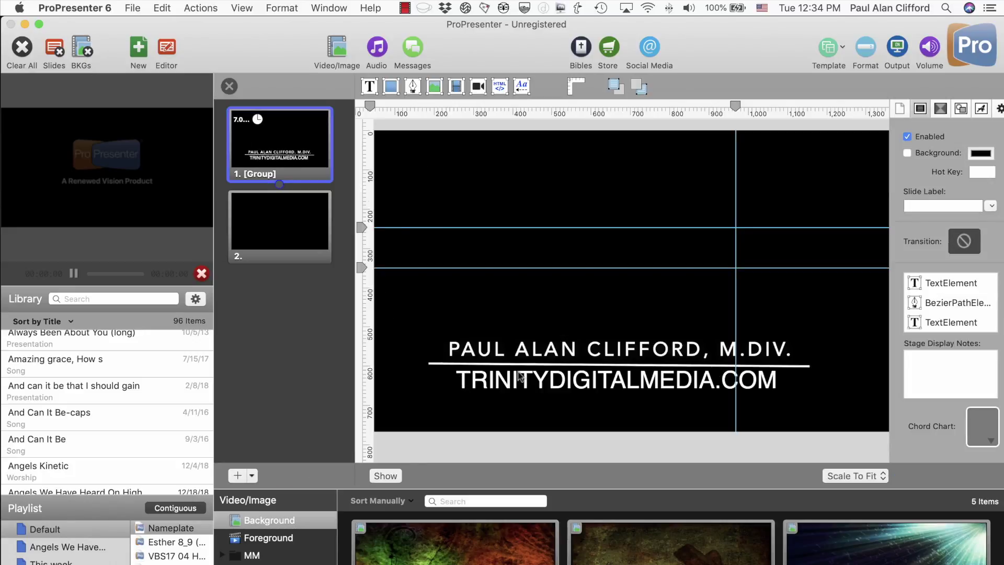
{"action": "left_click", "coordinate": [536, 390]}
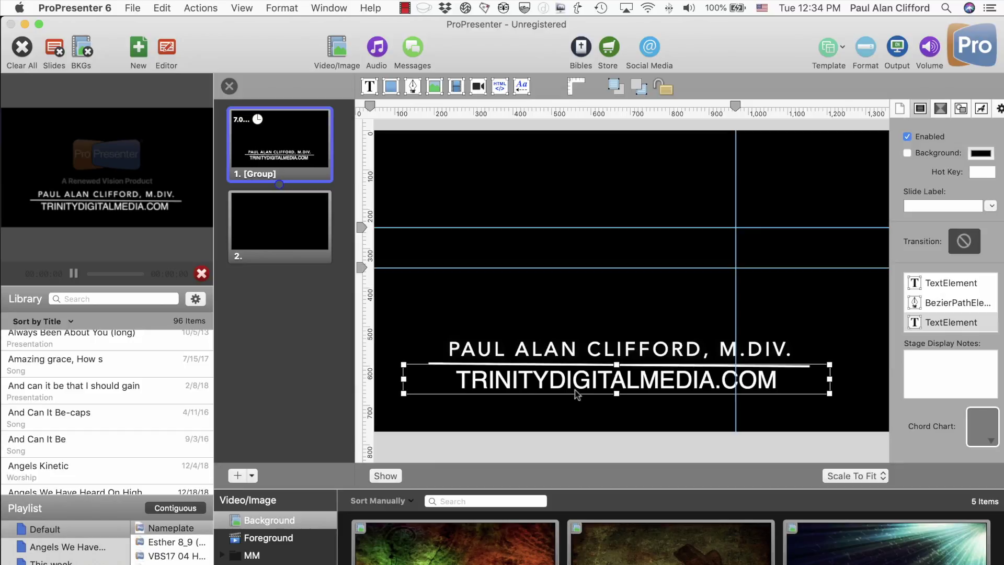
{"action": "left_click_drag", "start_coordinate": [584, 384], "coordinate": [586, 451]}
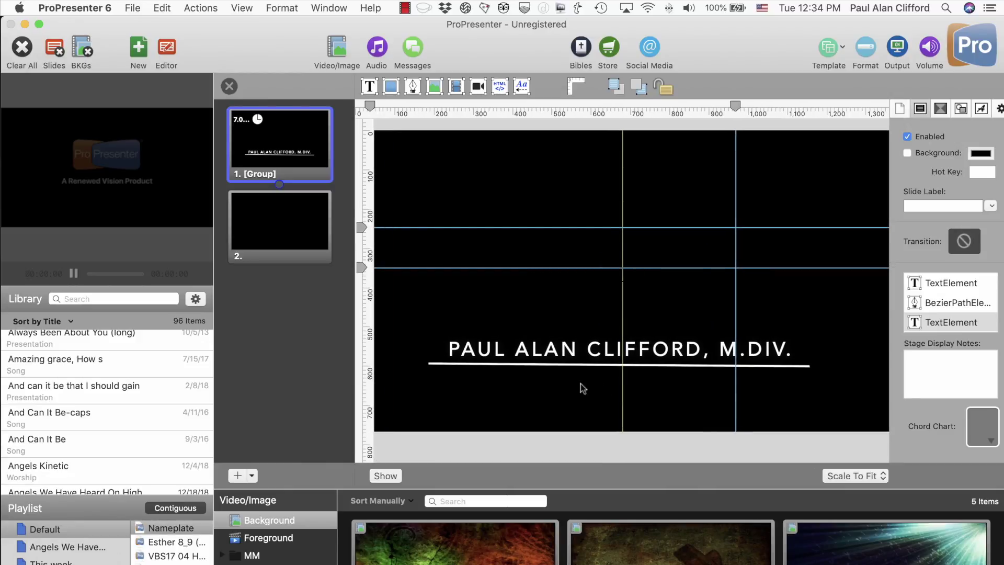
- Insert TDM-text.png from the Desktop as an image on the nameplate slide
{"action": "left_click", "coordinate": [433, 87]}
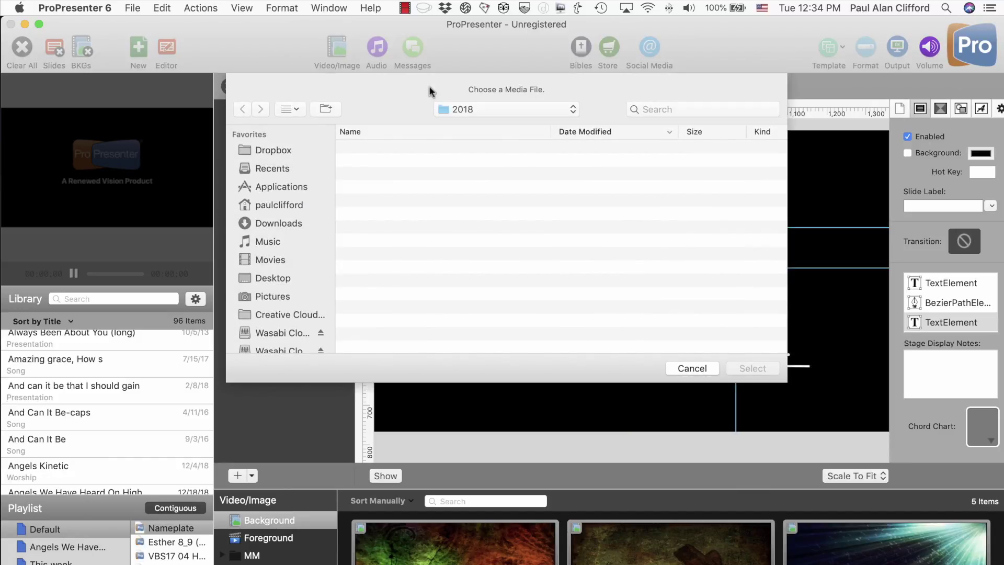
{"action": "double_click", "coordinate": [406, 148]}
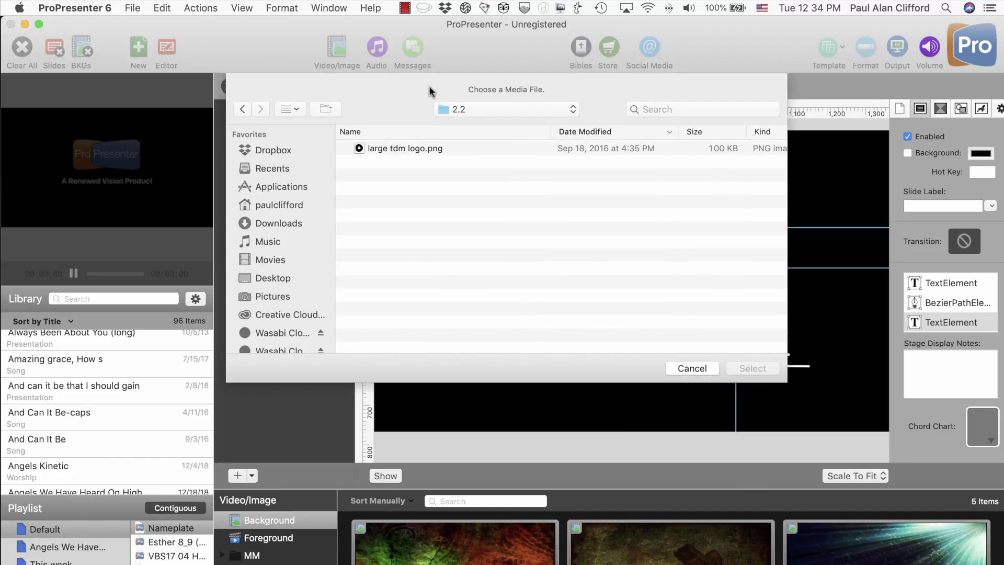
{"action": "left_click", "coordinate": [407, 148]}
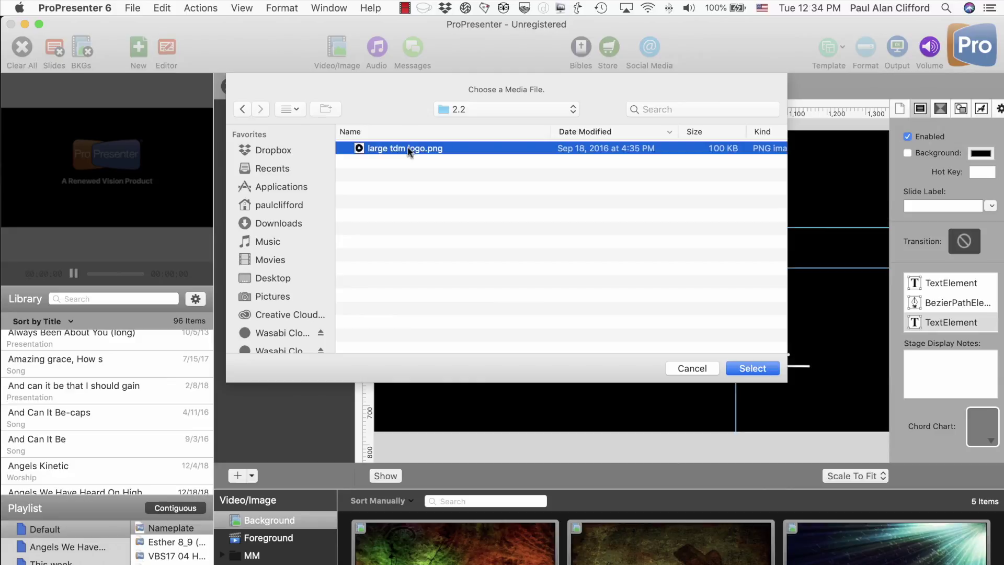
{"action": "left_click", "coordinate": [277, 222]}
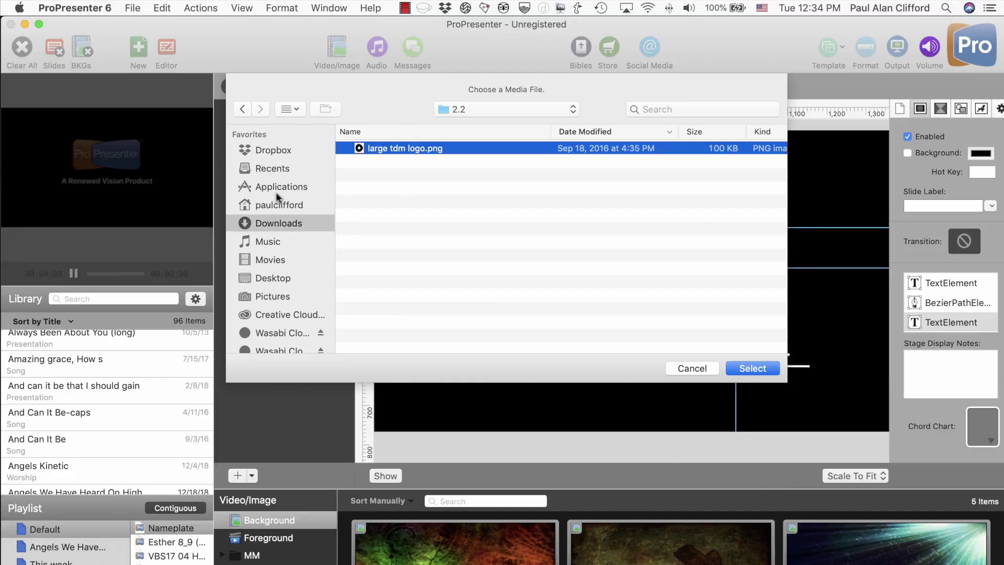
{"action": "left_click", "coordinate": [271, 277]}
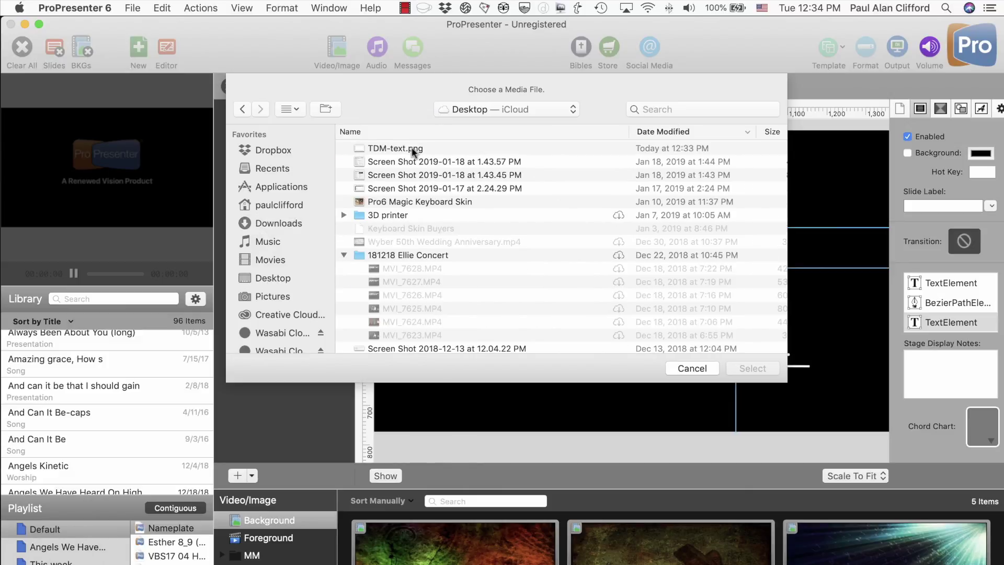
{"action": "left_click", "coordinate": [412, 148]}
{"action": "left_click", "coordinate": [752, 368]}
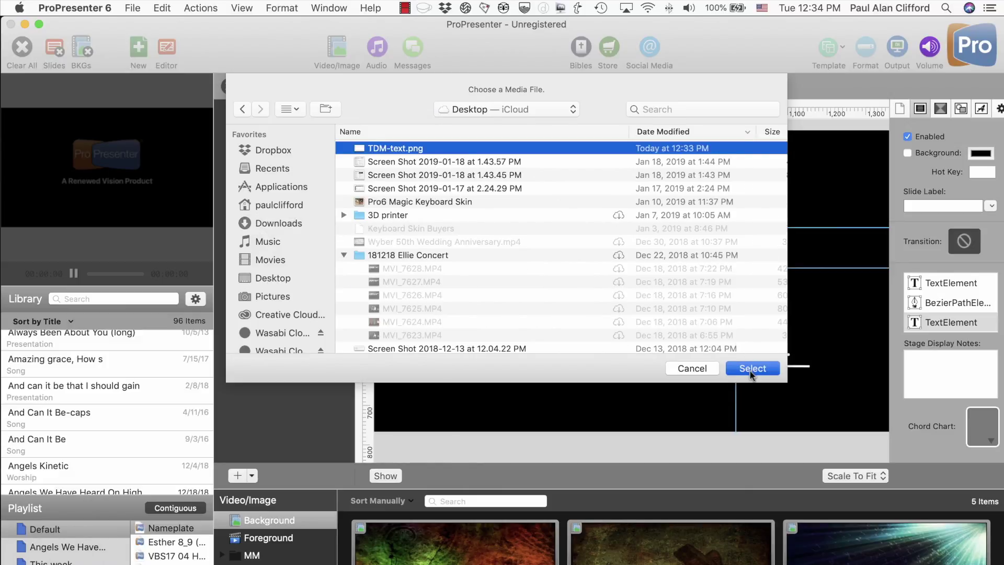
- Shrink the web address image to about 1,047 wide and center it beneath the line under the name
{"action": "left_click_drag", "start_coordinate": [755, 312], "coordinate": [764, 353]}
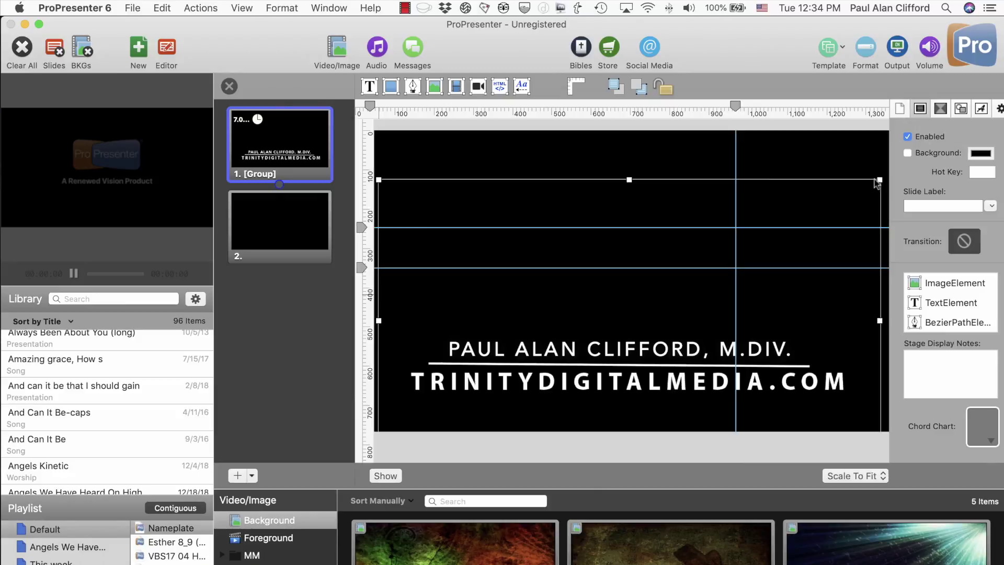
{"action": "left_click_drag", "start_coordinate": [882, 180], "coordinate": [789, 206]}
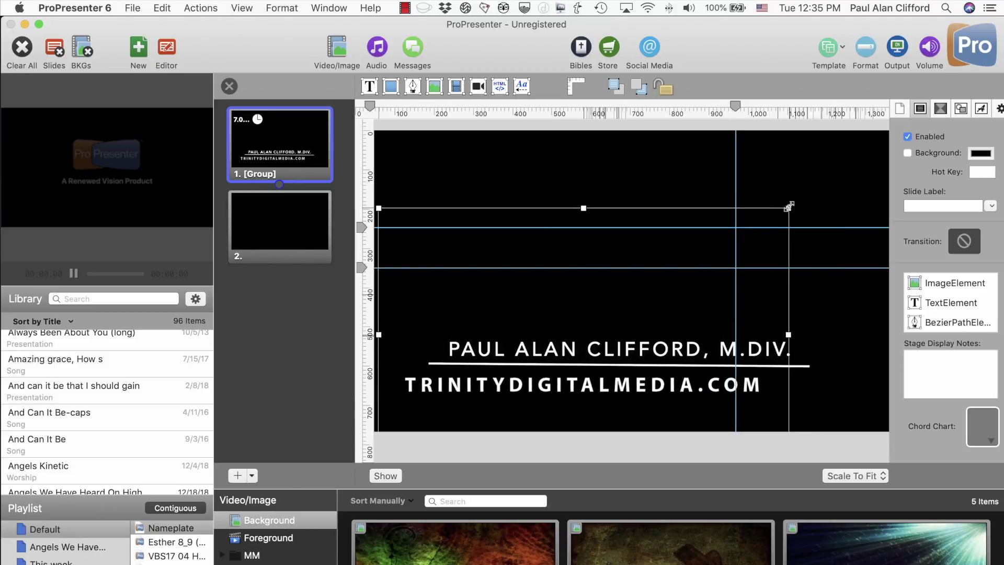
{"action": "left_click_drag", "start_coordinate": [682, 387], "coordinate": [689, 387]}
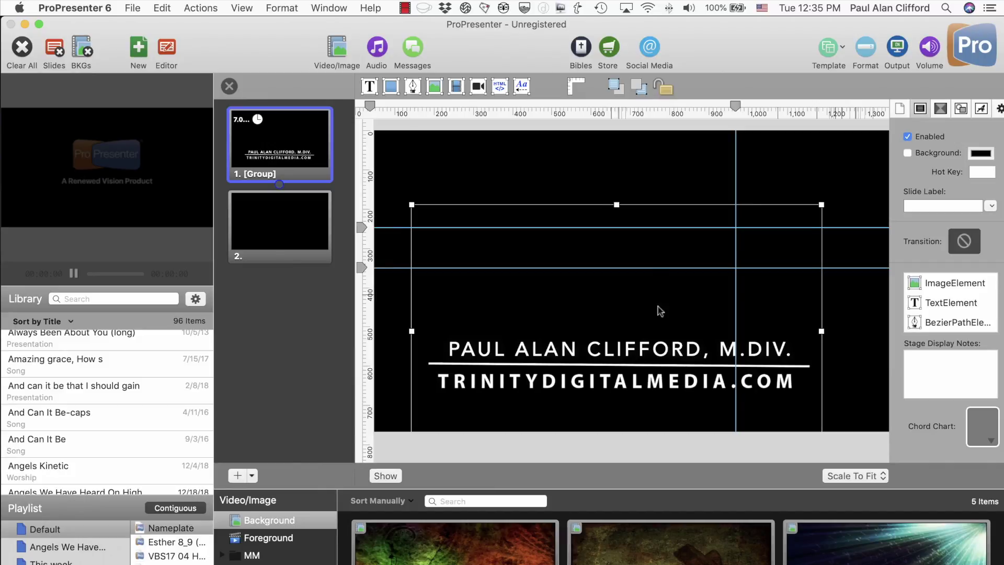
{"action": "mouse_move", "coordinate": [616, 204]}
{"action": "left_mouse_down"}
{"action": "mouse_move", "coordinate": [610, 88]}
{"action": "mouse_move", "coordinate": [604, 207]}
{"action": "left_mouse_up"}
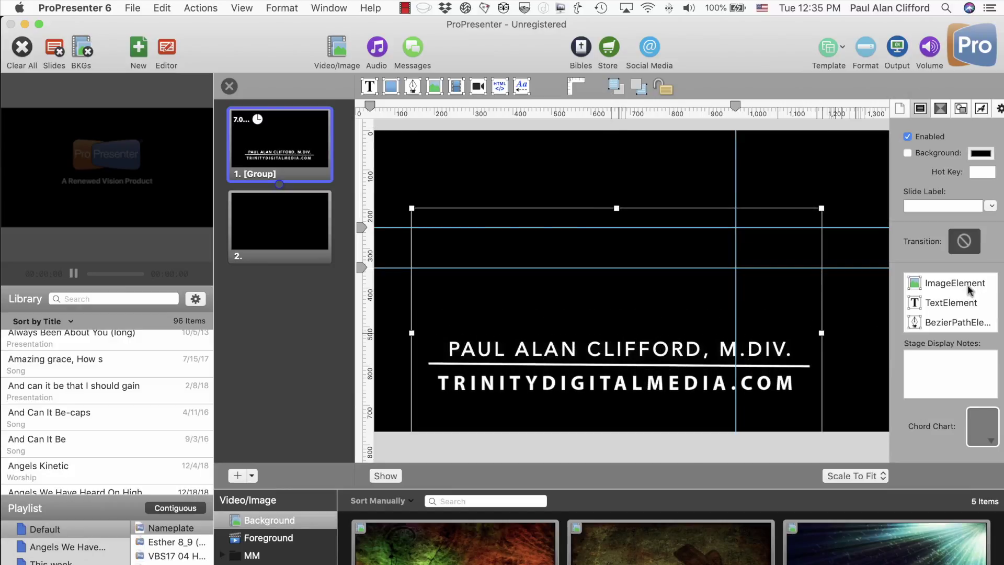
- Resize the web address image's frame to about 577 high and place it at about X 146, Y 231
{"action": "left_click", "coordinate": [959, 283]}
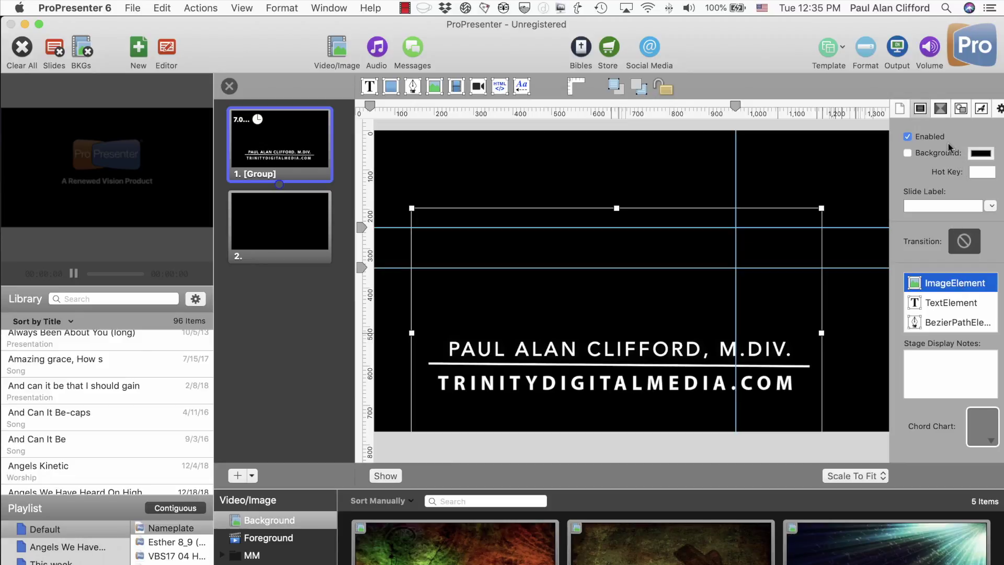
{"action": "left_click", "coordinate": [961, 108]}
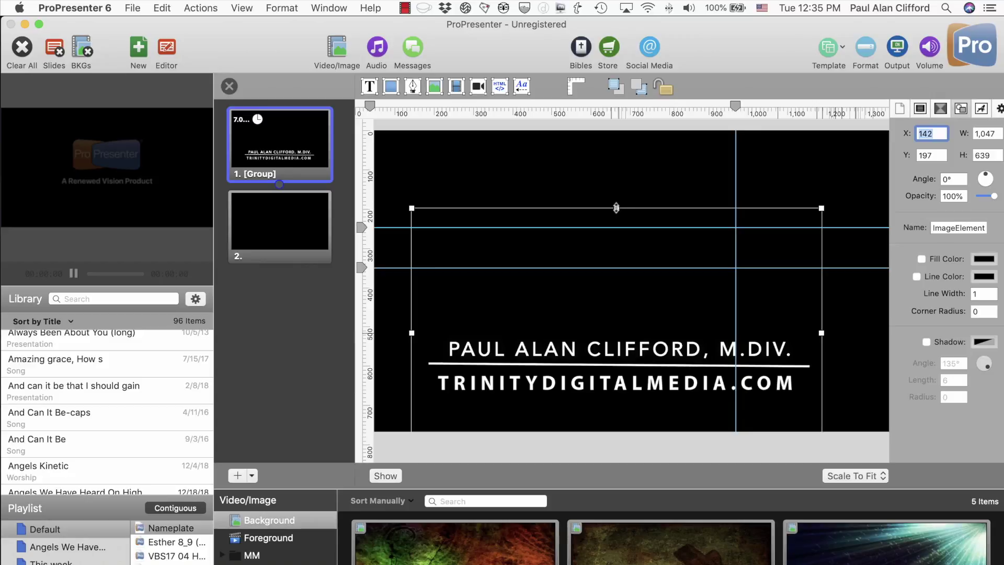
{"action": "left_click_drag", "start_coordinate": [617, 208], "coordinate": [607, 246]}
{"action": "left_click_drag", "start_coordinate": [607, 401], "coordinate": [608, 387]}
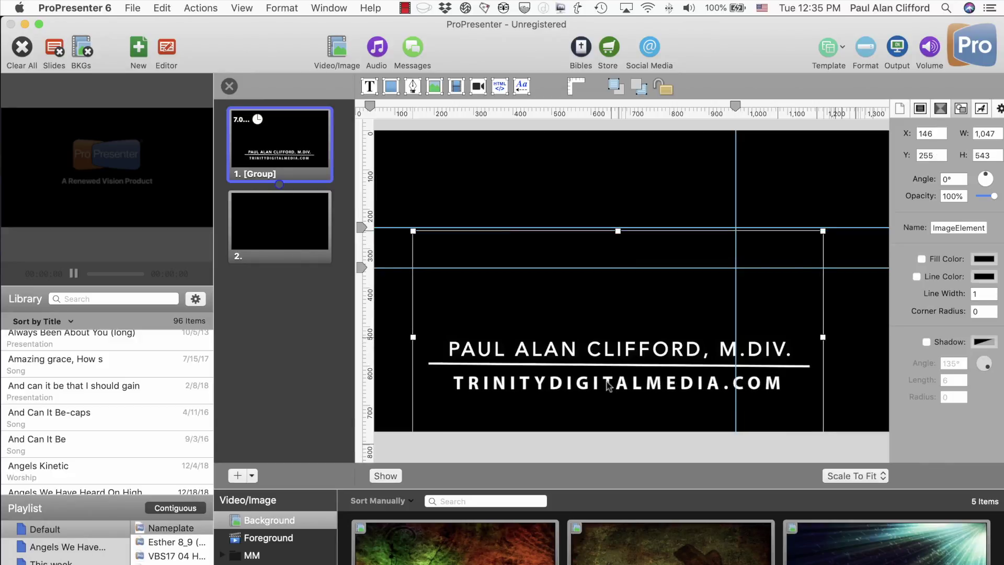
{"action": "left_click_drag", "start_coordinate": [618, 229], "coordinate": [617, 215]}
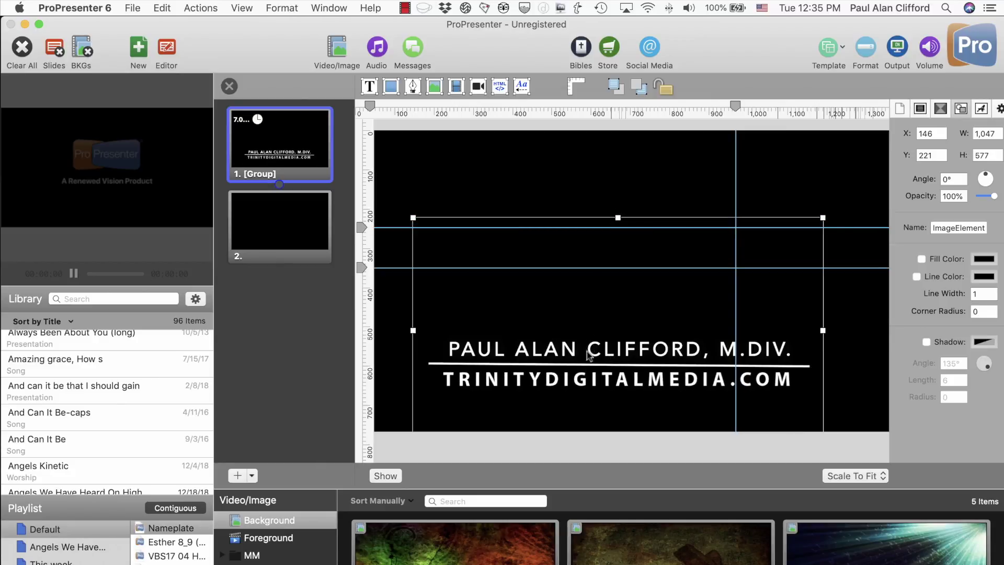
{"action": "left_click_drag", "start_coordinate": [588, 382], "coordinate": [588, 386]}
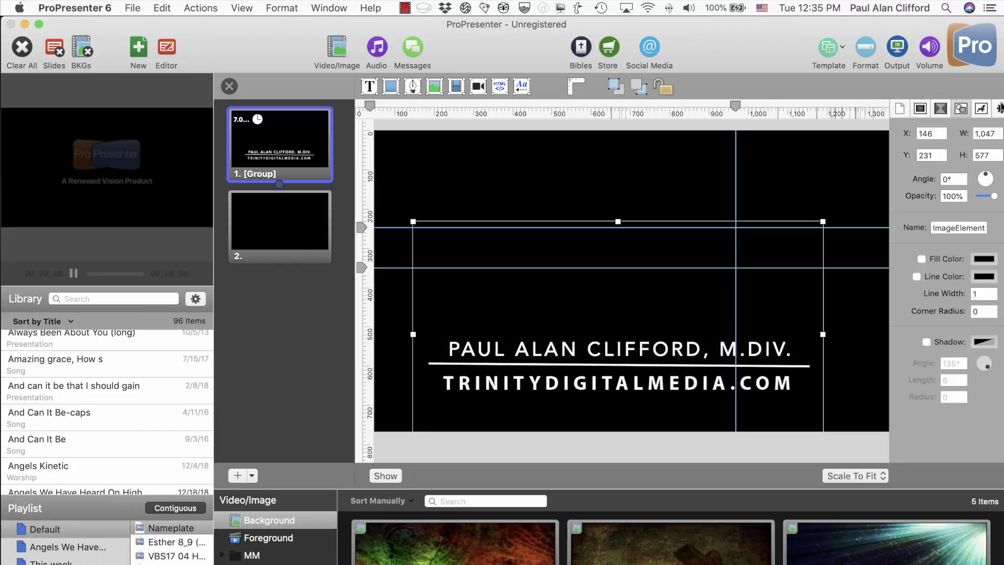
- Set the web address image to Custom Scale and turn off Constrain Proportions
{"action": "left_click", "coordinate": [981, 109]}
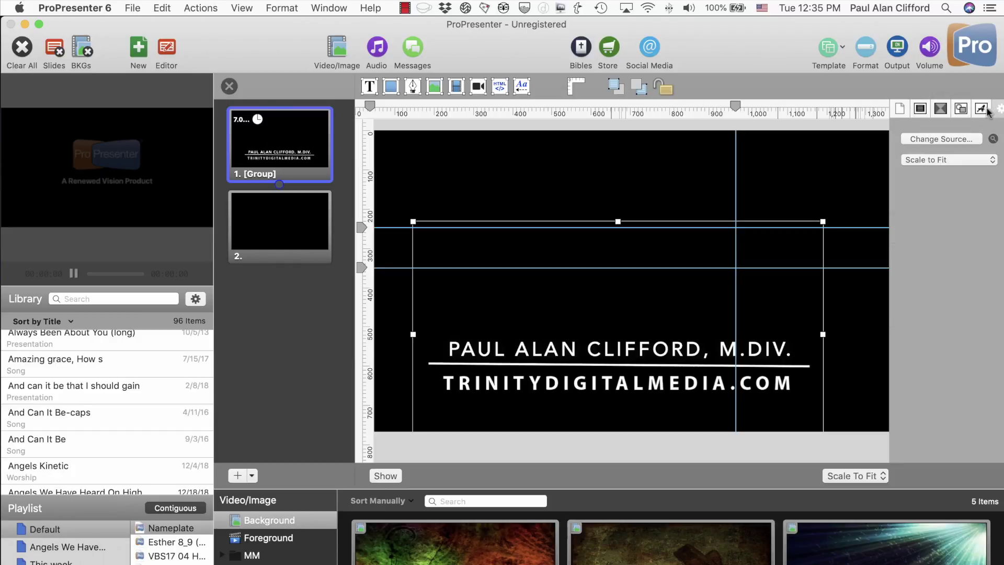
{"action": "left_click", "coordinate": [991, 160]}
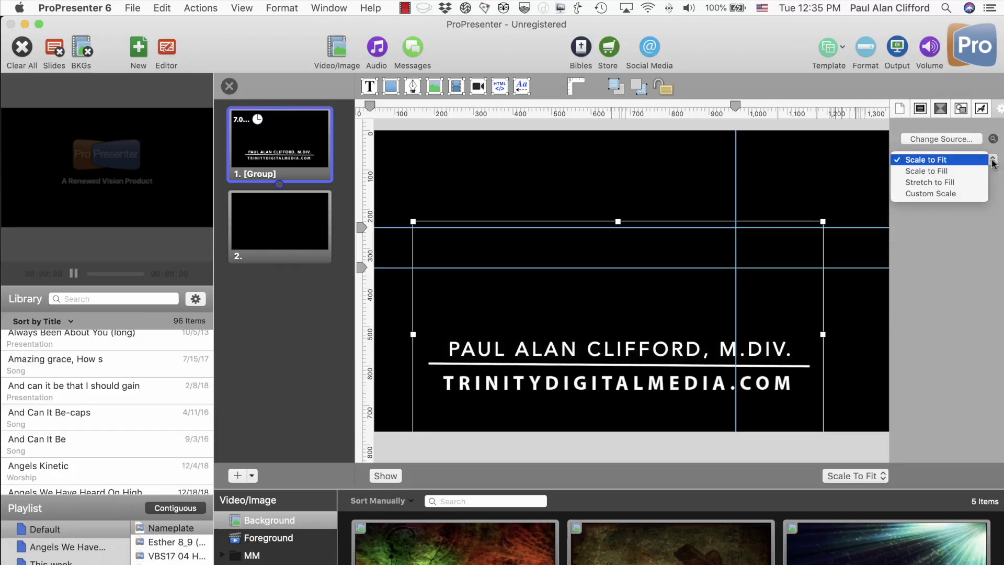
{"action": "left_click", "coordinate": [968, 195]}
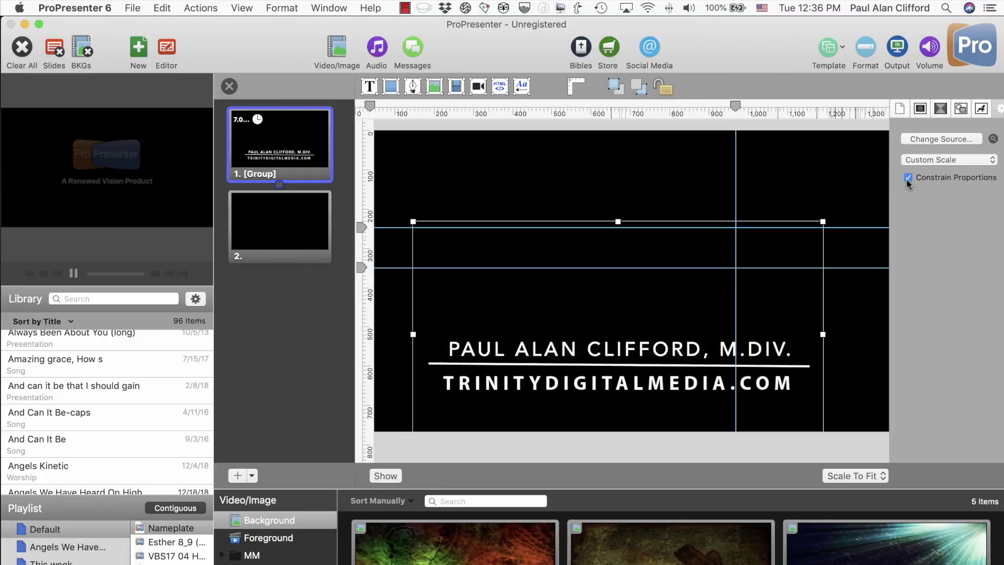
{"action": "left_click", "coordinate": [908, 178]}
- Try stretching the web address image taller, squash it vertically into flatter lettering, and move it just below the line
{"action": "left_click_drag", "start_coordinate": [618, 221], "coordinate": [617, 45]}
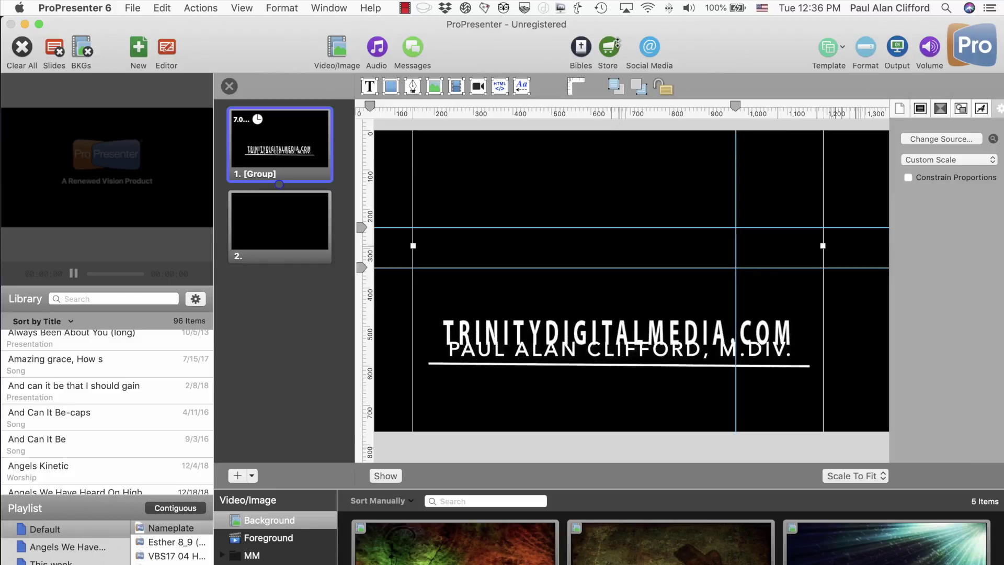
{"action": "left_click_drag", "start_coordinate": [617, 45], "coordinate": [604, 341]}
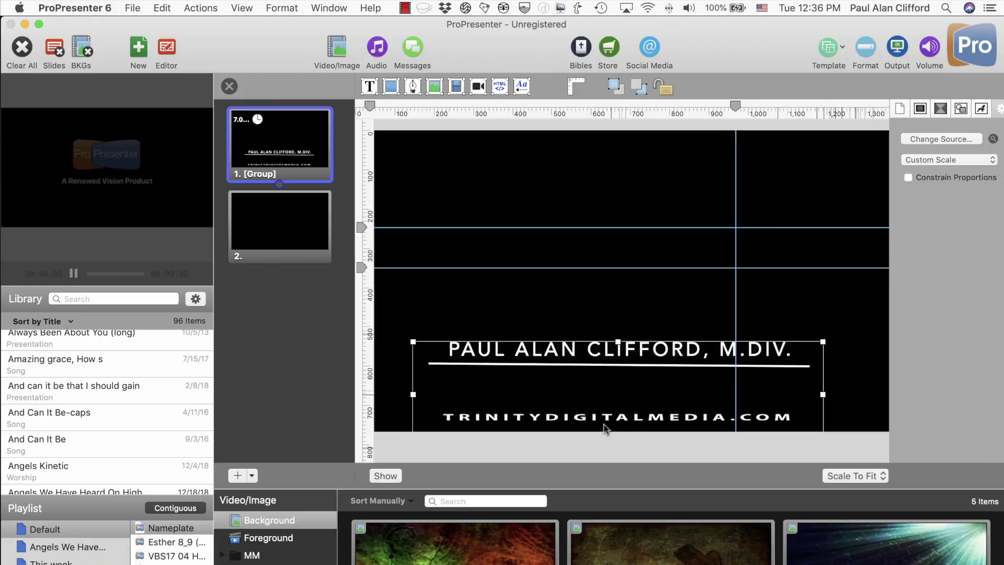
{"action": "left_click_drag", "start_coordinate": [606, 422], "coordinate": [610, 383]}
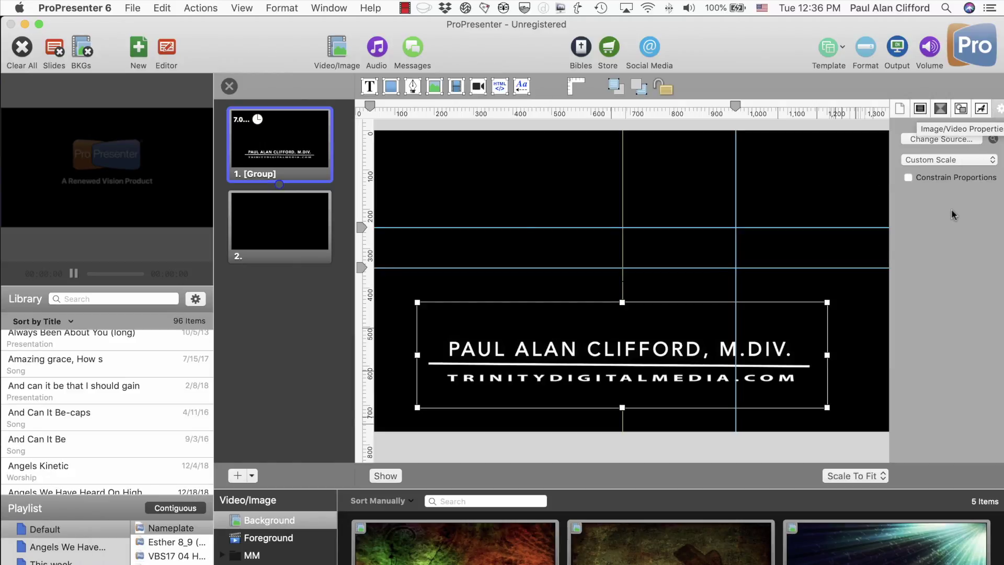
{"action": "left_click", "coordinate": [993, 161]}
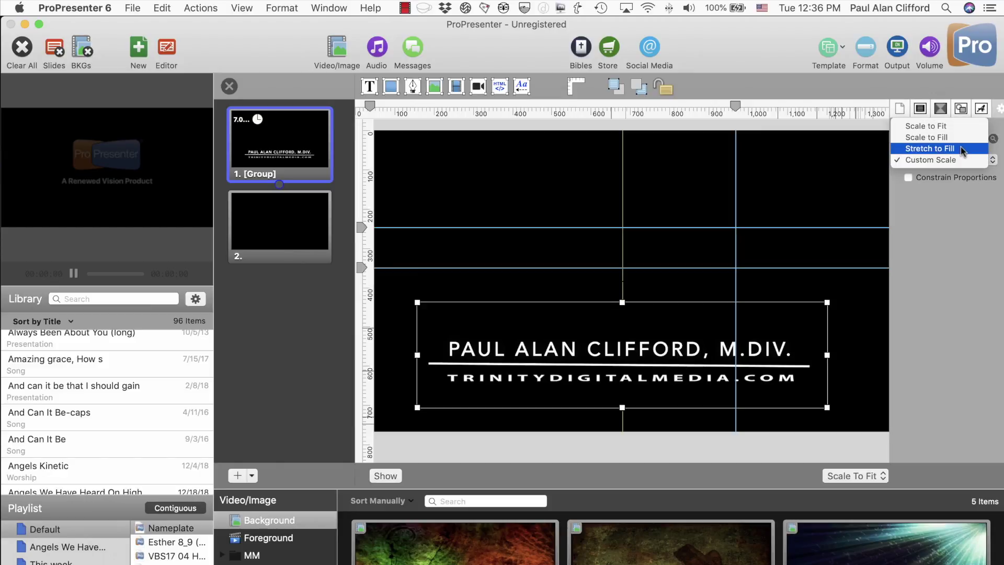
{"action": "left_click", "coordinate": [936, 162]}
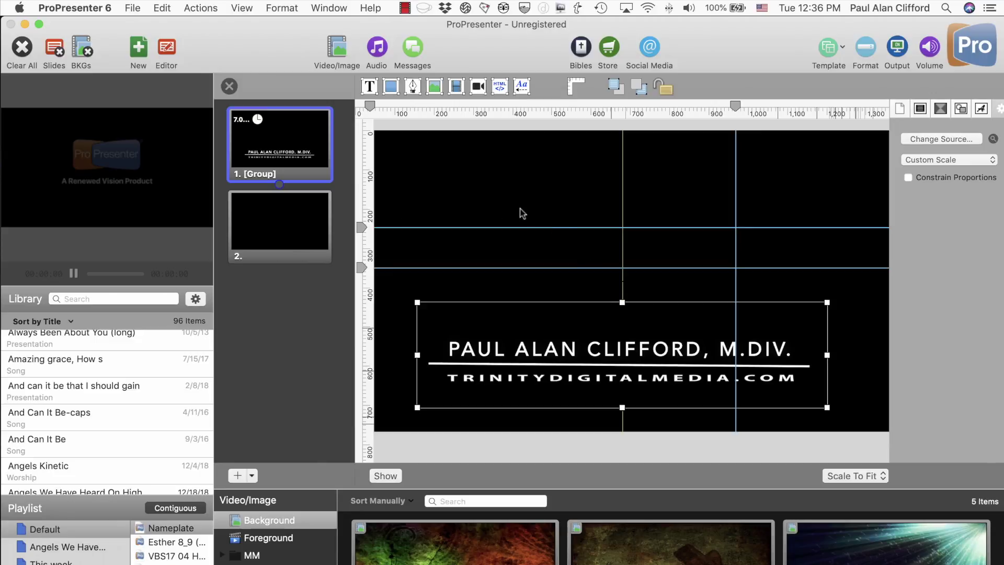
{"action": "left_click", "coordinate": [918, 108]}
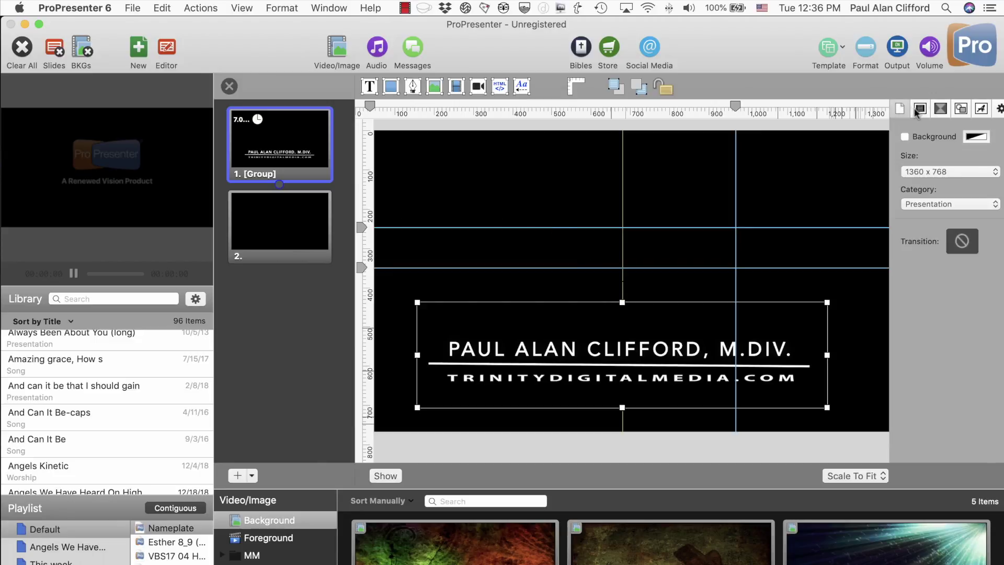
- Give the web address image a Push build-in with its direction set to left
{"action": "left_click", "coordinate": [941, 108]}
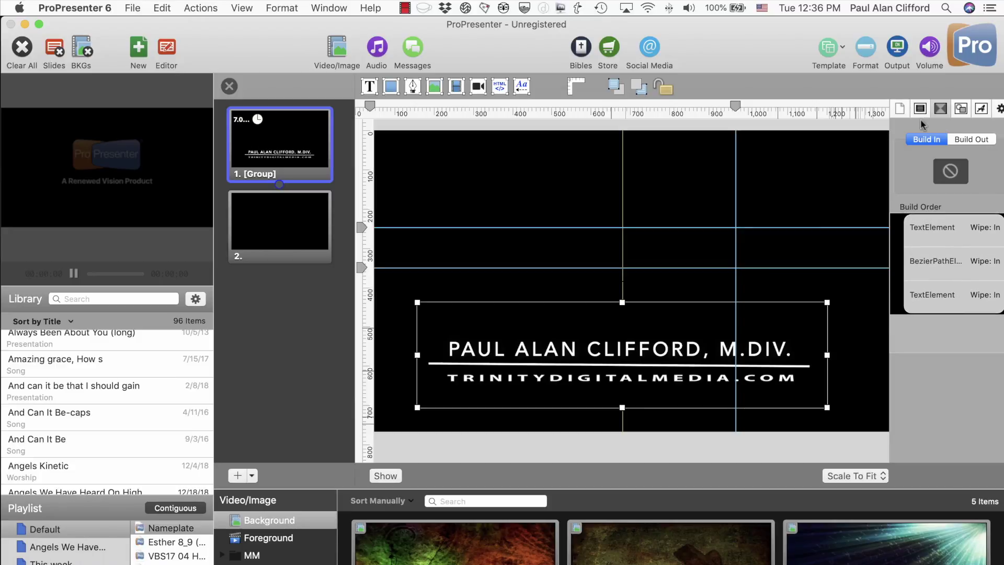
{"action": "left_click", "coordinate": [950, 173]}
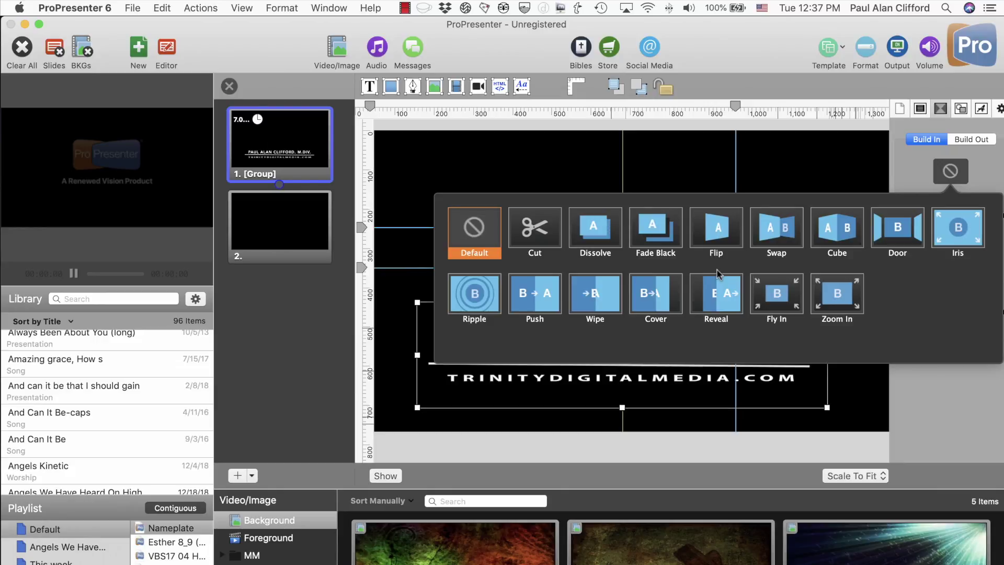
{"action": "left_click", "coordinate": [532, 291]}
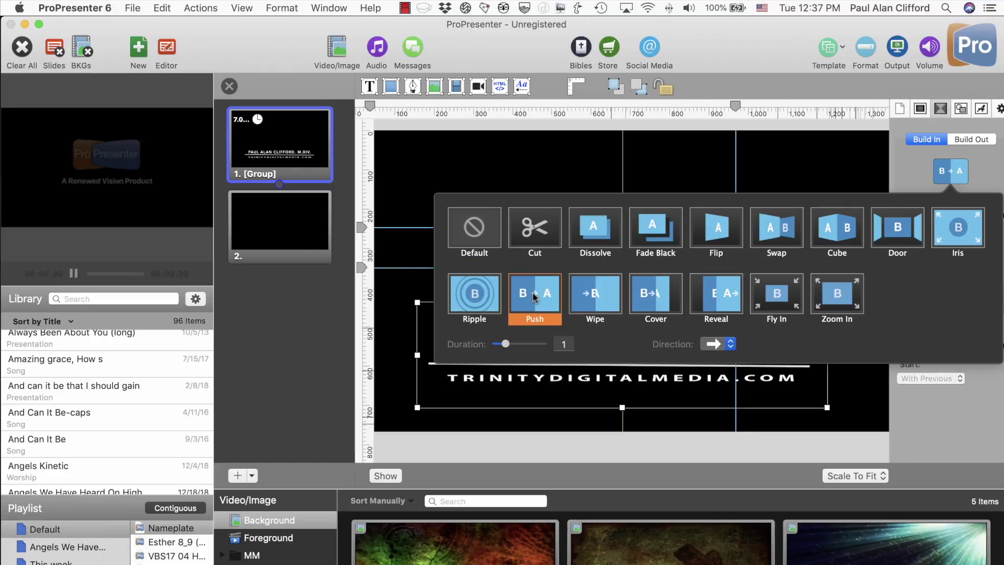
{"action": "left_click", "coordinate": [731, 344]}
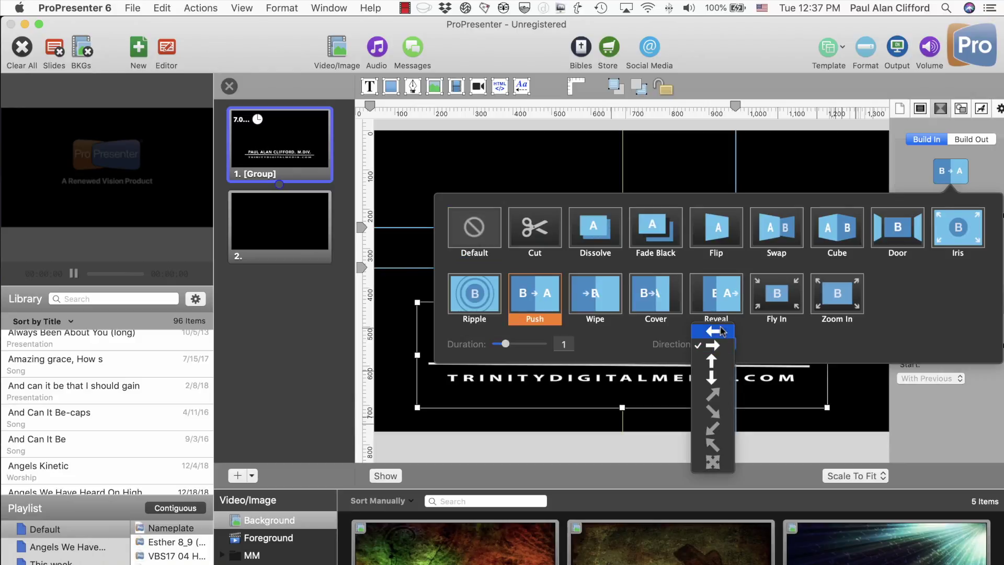
{"action": "left_click", "coordinate": [719, 331]}
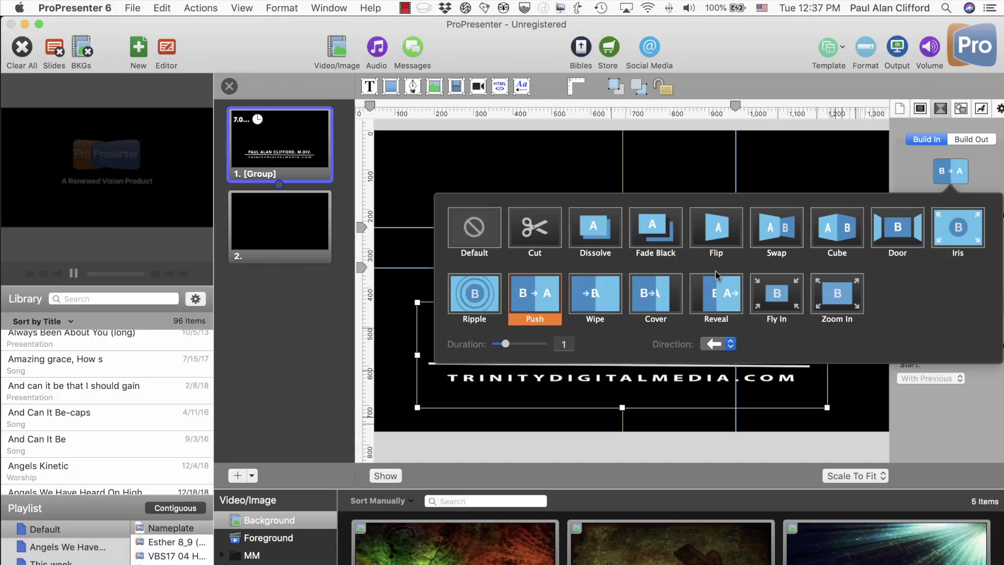
{"action": "left_click", "coordinate": [722, 161]}
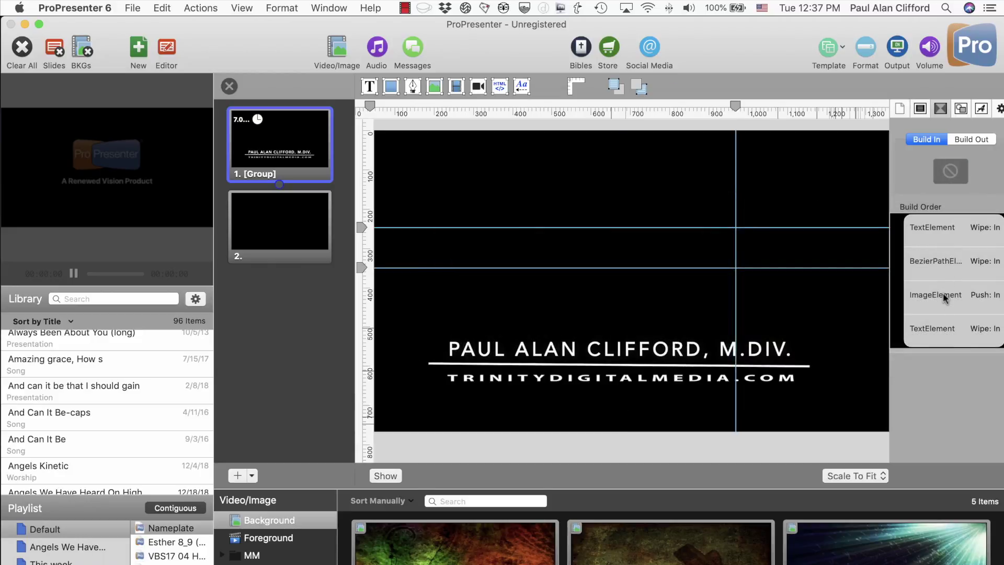
- Remove the Wipe build-in from the last text element in the build order by setting its transition to Default
{"action": "left_click", "coordinate": [941, 328]}
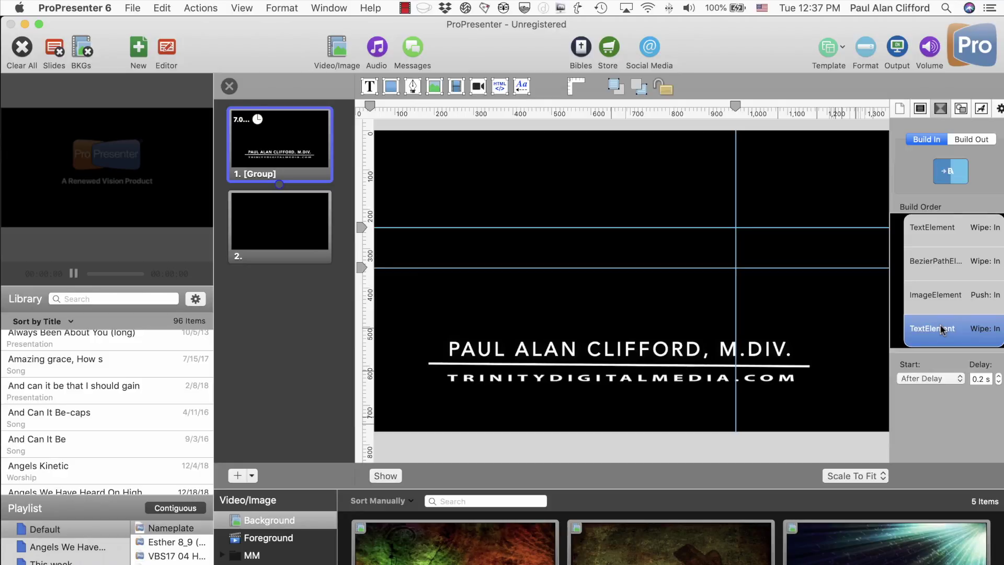
{"action": "left_click", "coordinate": [951, 171]}
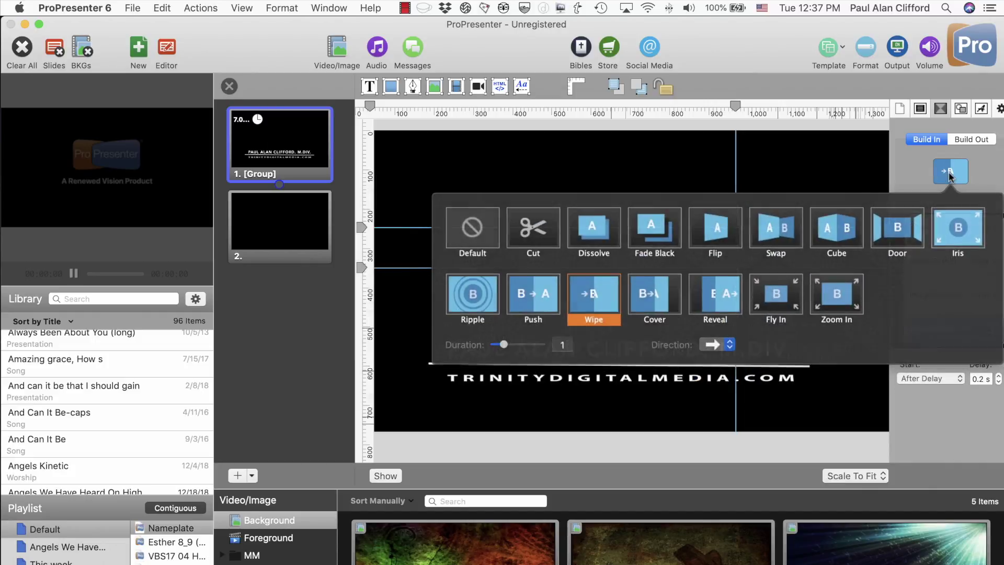
{"action": "left_click", "coordinate": [456, 238]}
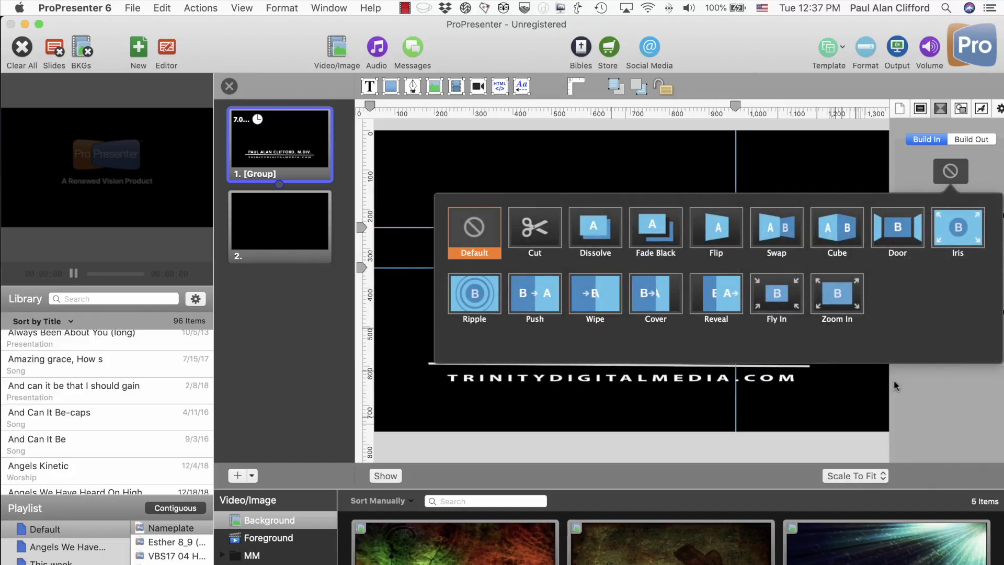
{"action": "left_click", "coordinate": [913, 387]}
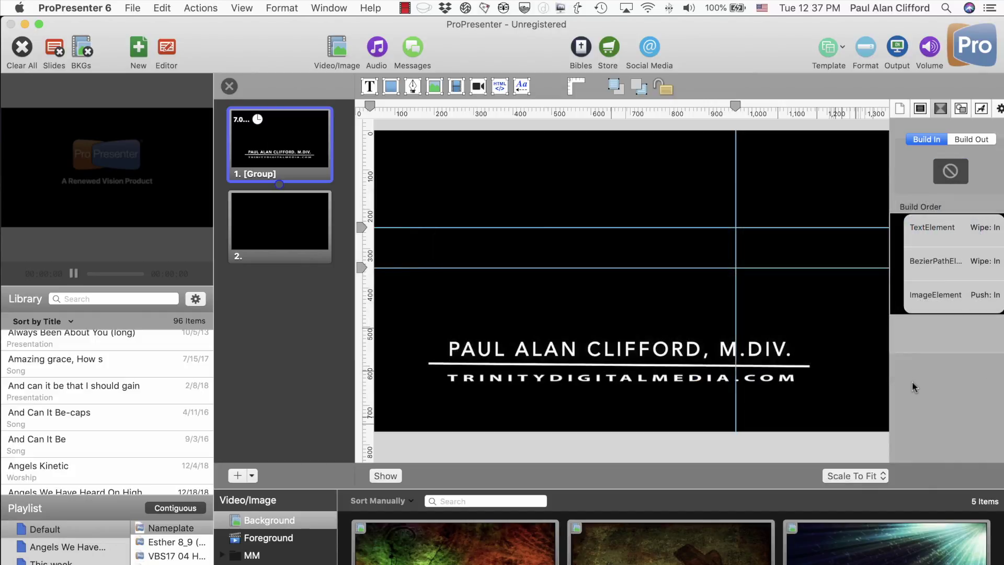
- Change the web address image's build-in transition to Wipe
{"action": "left_click", "coordinate": [952, 301]}
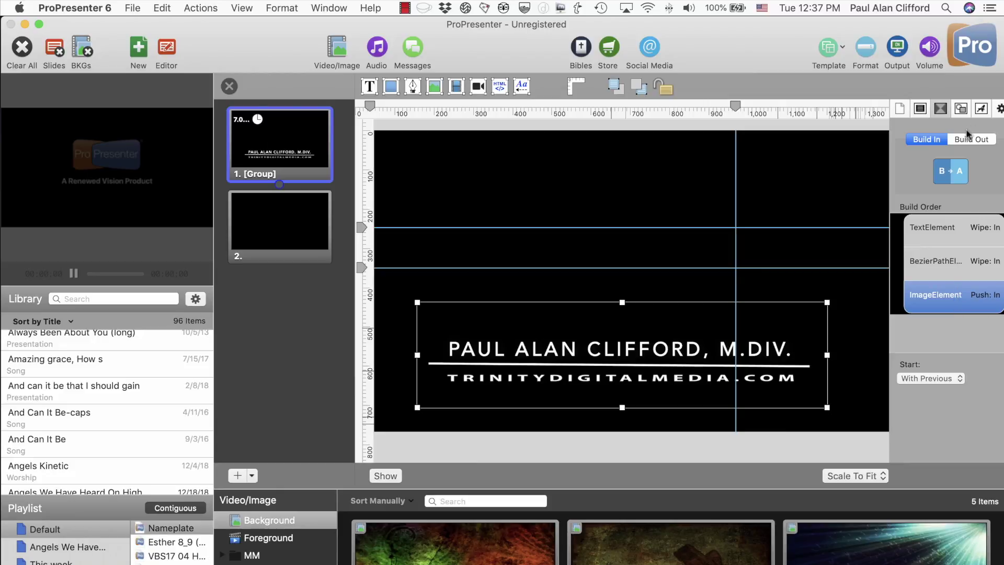
{"action": "left_click", "coordinate": [959, 170]}
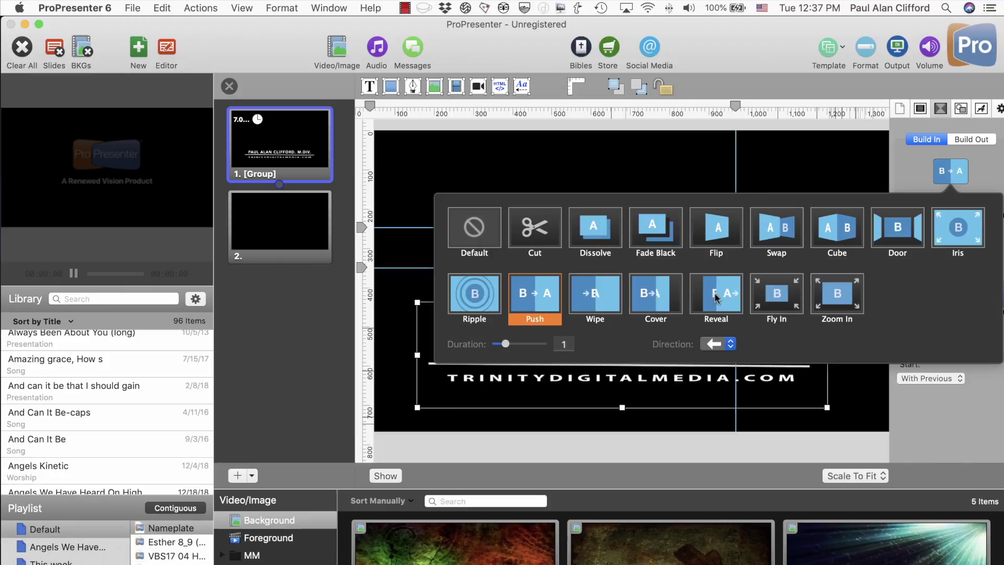
{"action": "left_click", "coordinate": [599, 299]}
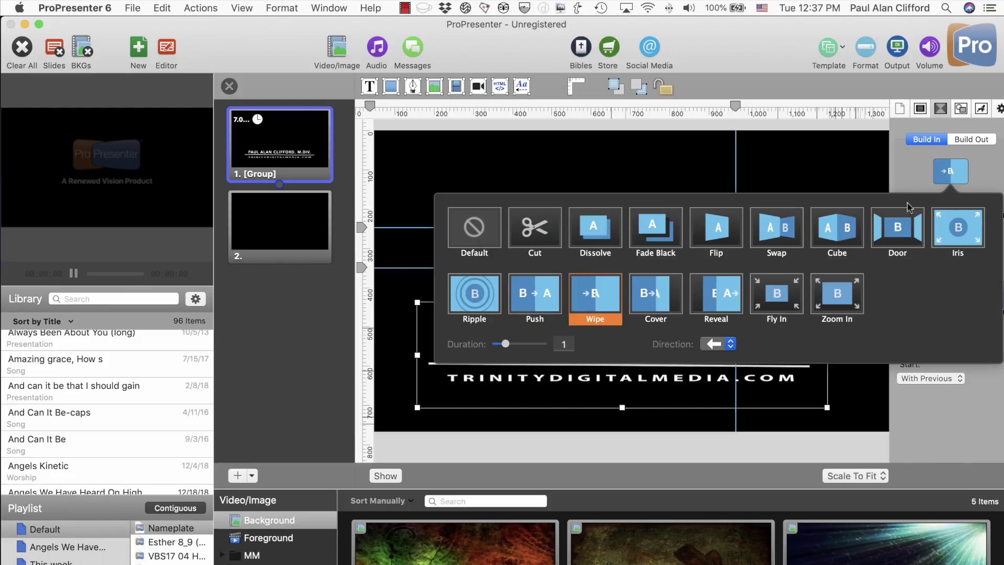
{"action": "left_click", "coordinate": [992, 172]}
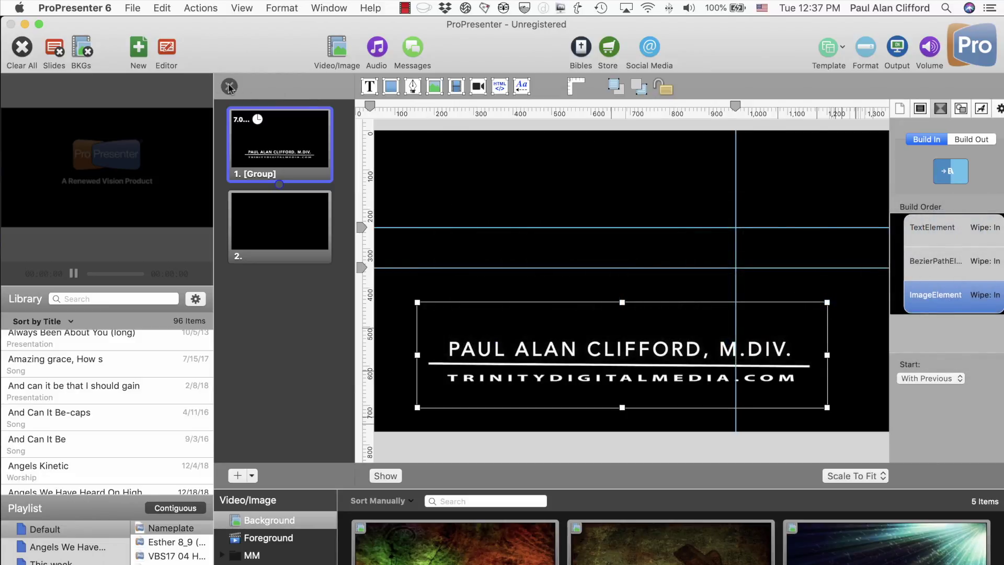
- Trigger the nameplate slide to preview its builds, and return from the editor to the presentation's slide overview
{"action": "left_click", "coordinate": [387, 475]}
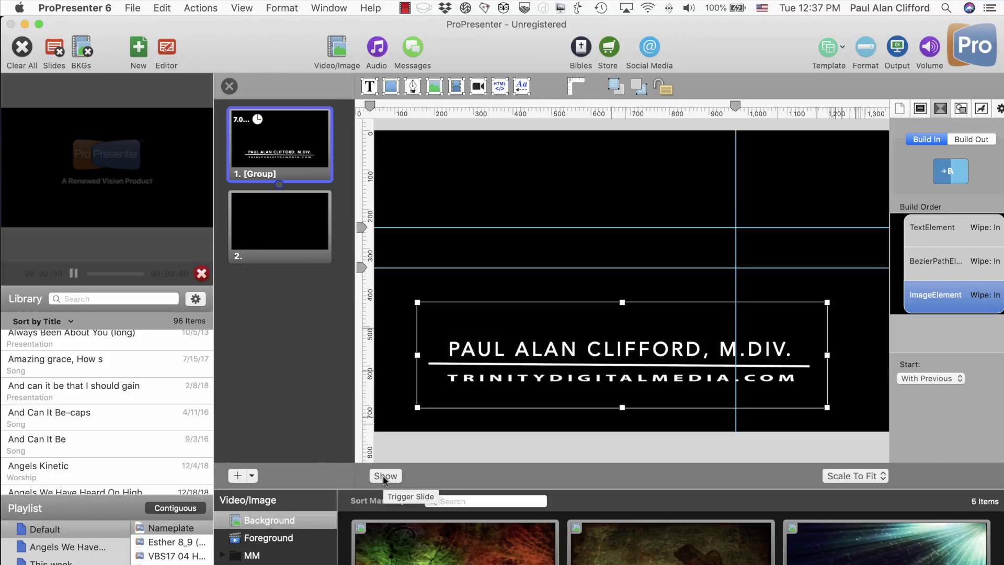
{"action": "left_click", "coordinate": [384, 478]}
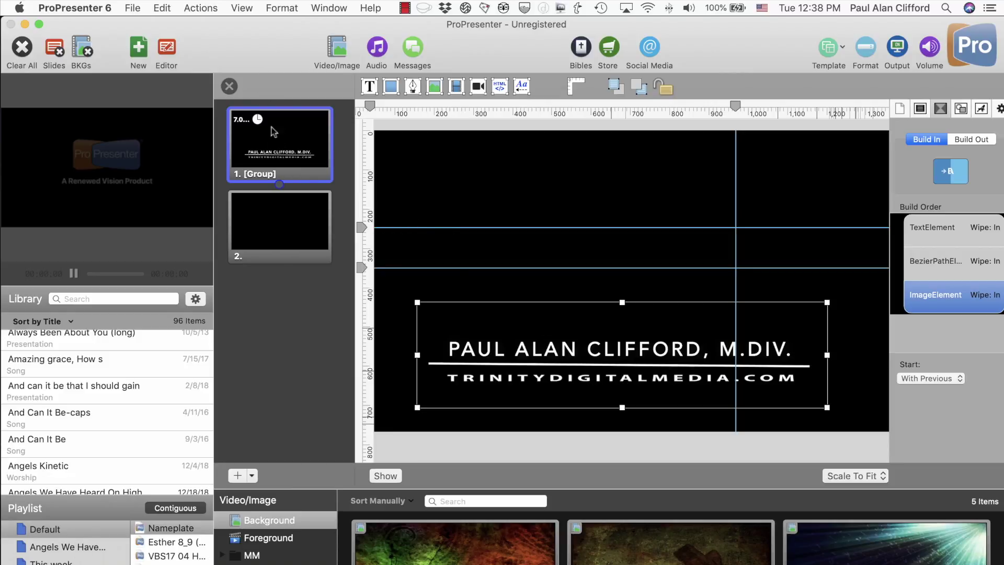
{"action": "left_click", "coordinate": [229, 88]}
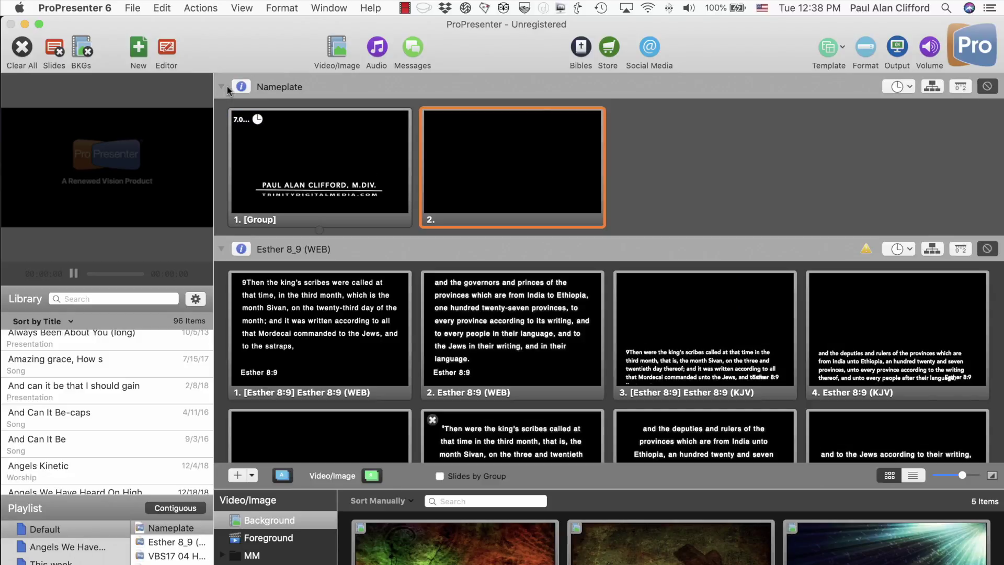